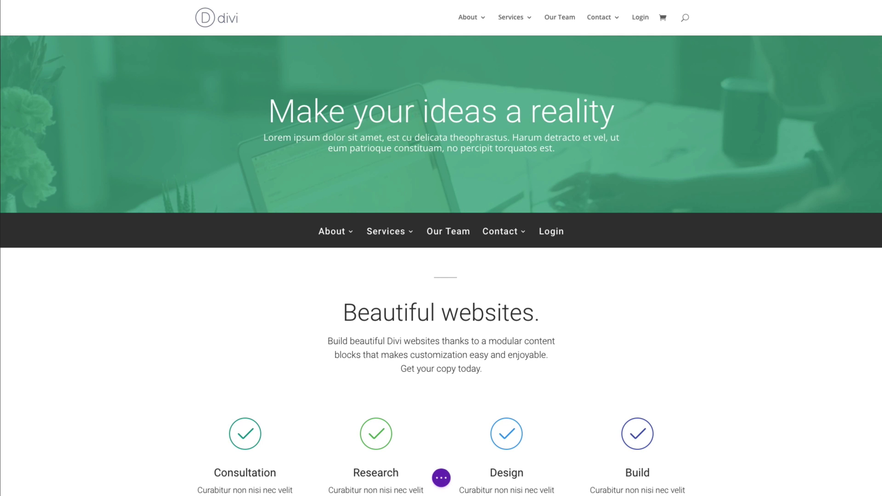
# Step: Open the Fullwidth Menu page in the backend editor, keeping its template as Blank Page
pyautogui.scroll(-1, 855, 241)
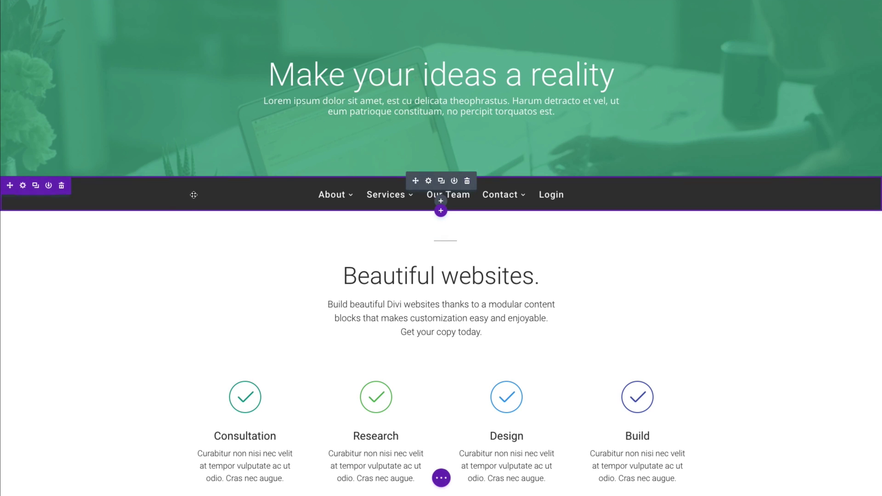
pyautogui.moveTo(515, 195)
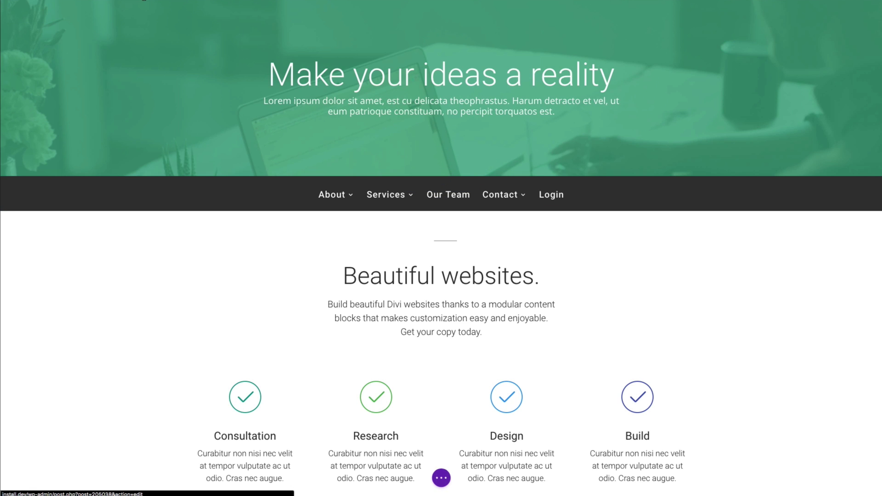
pyautogui.rightClick(143, 1)
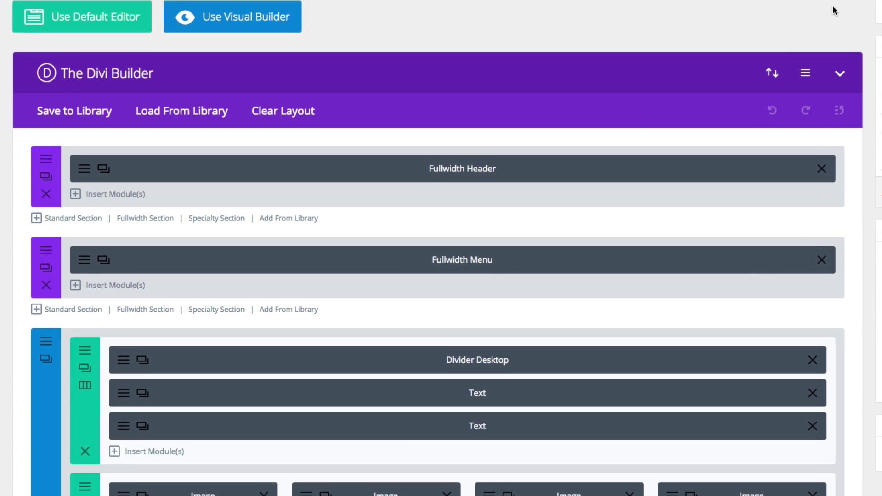
pyautogui.scroll(-2, 668, 81)
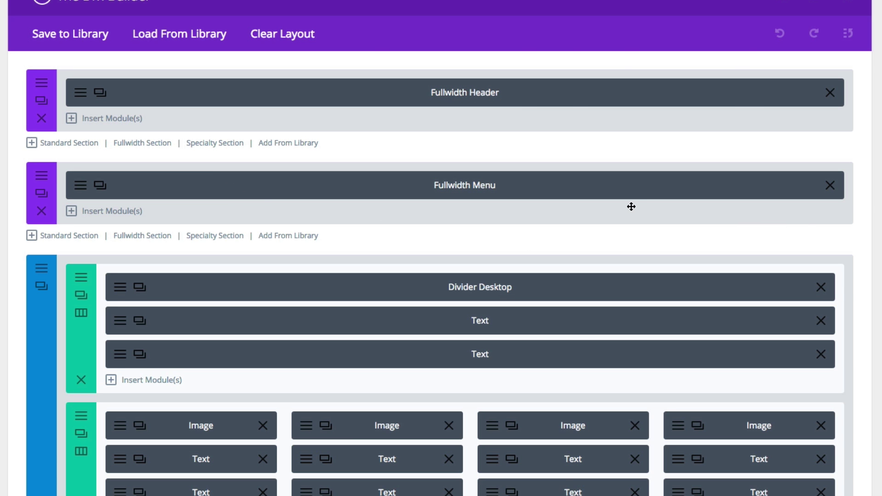
pyautogui.scroll(1, 628, 207)
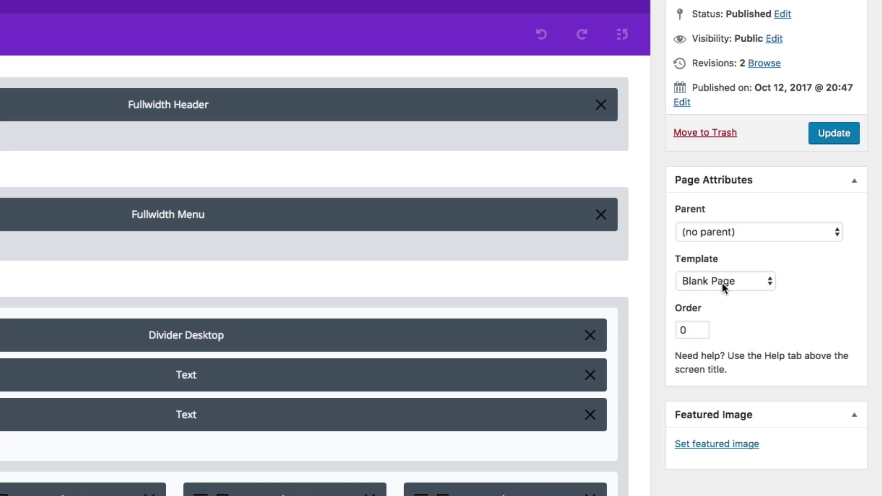
pyautogui.click(722, 283)
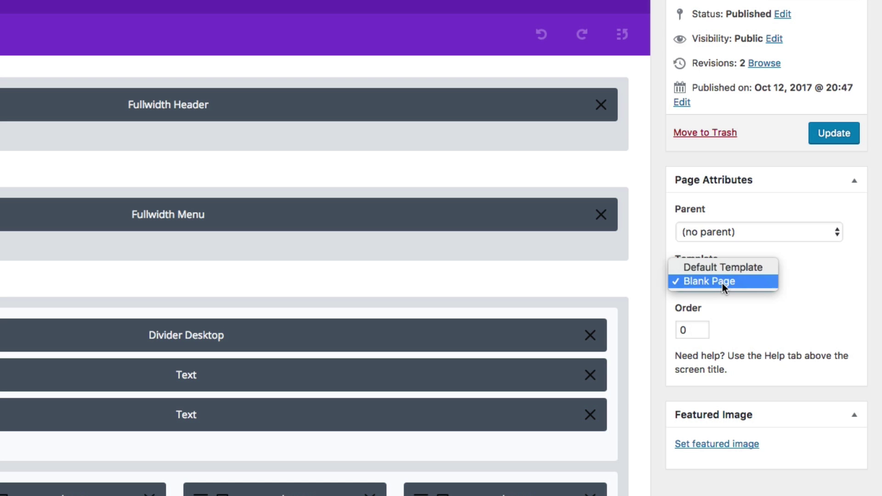
pyautogui.click(724, 283)
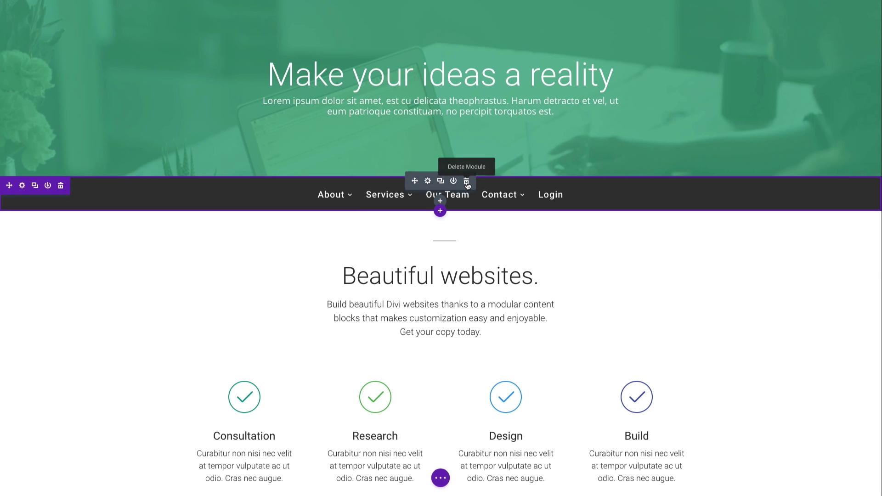
# Step: Delete the existing dark Fullwidth Menu module beneath the green hero header
pyautogui.click(60, 186)
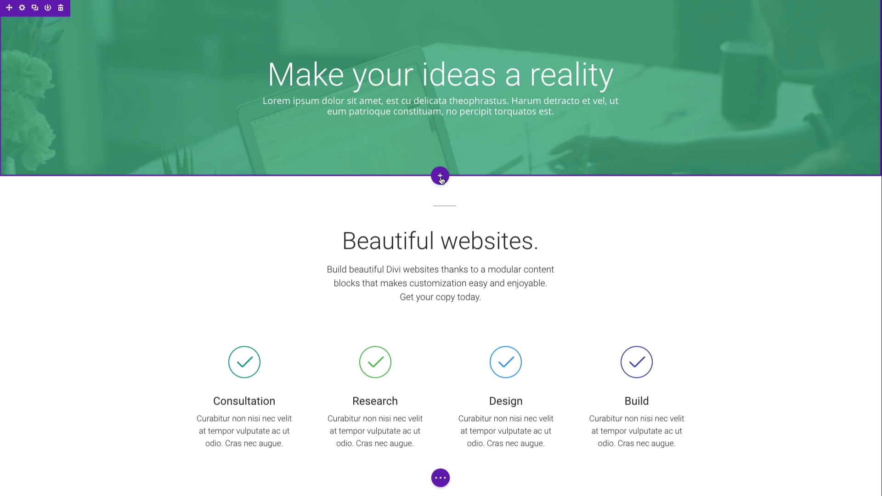
# Step: Insert a Fullwidth section containing a Fullwidth Menu module below the hero header
pyautogui.click(431, 248)
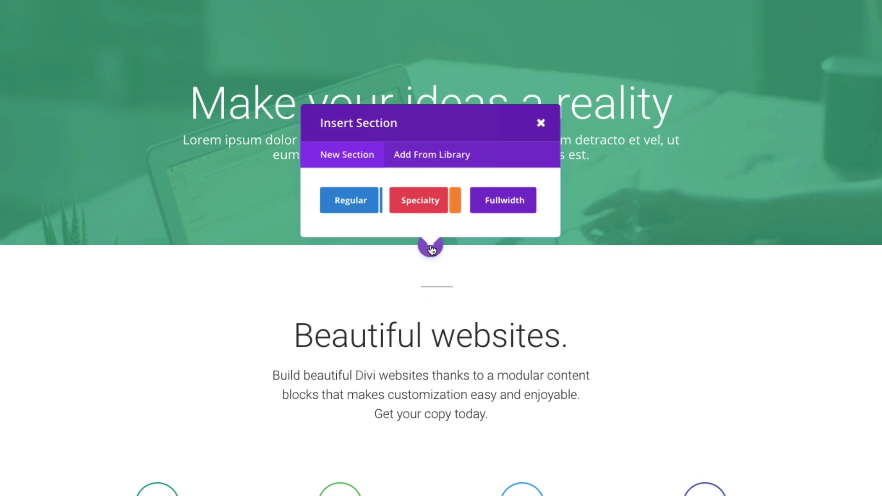
pyautogui.click(500, 200)
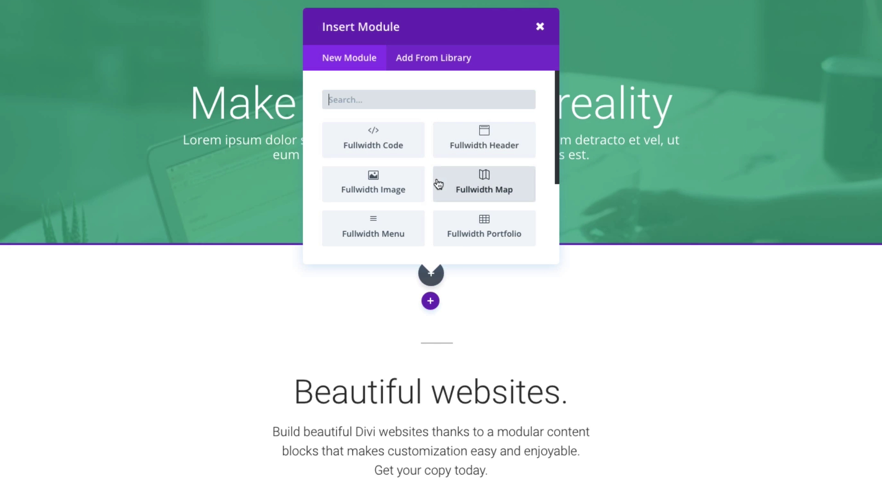
pyautogui.click(390, 229)
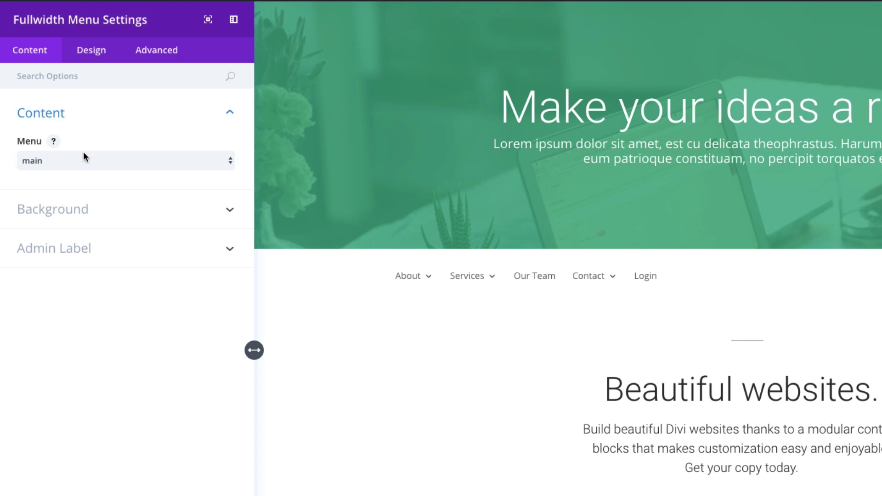
# Step: Keep the menu set to 'main' and give the module a #333 background colour
pyautogui.click(50, 162)
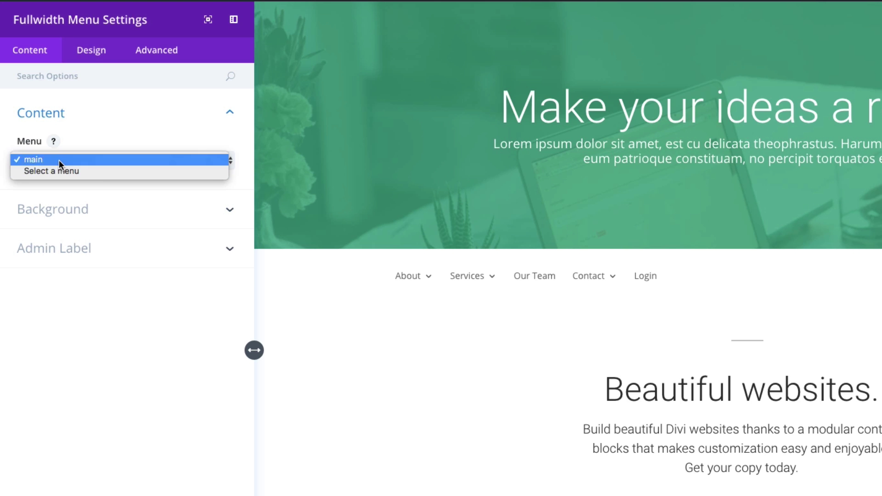
pyautogui.click(58, 160)
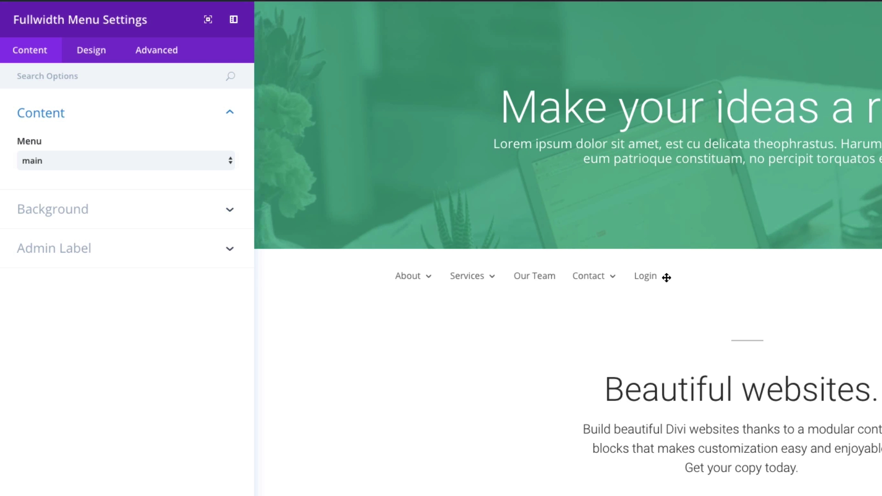
pyautogui.click(90, 222)
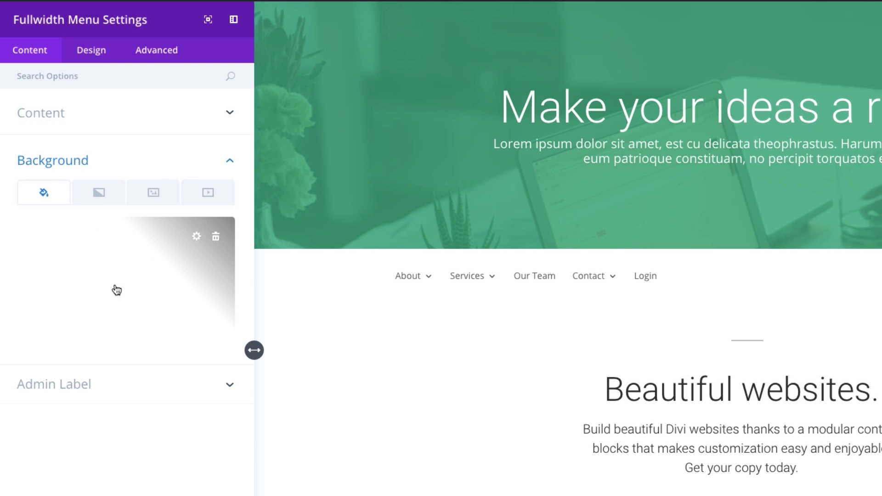
pyautogui.click(158, 282)
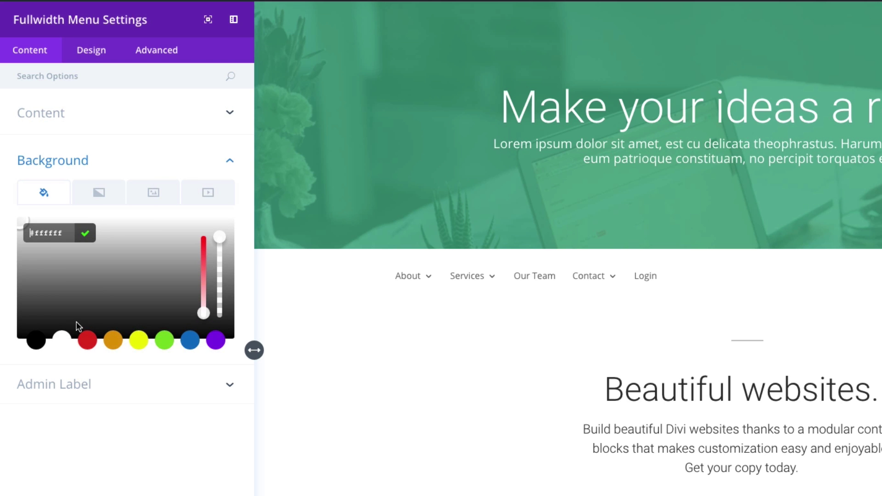
pyautogui.doubleClick(49, 233)
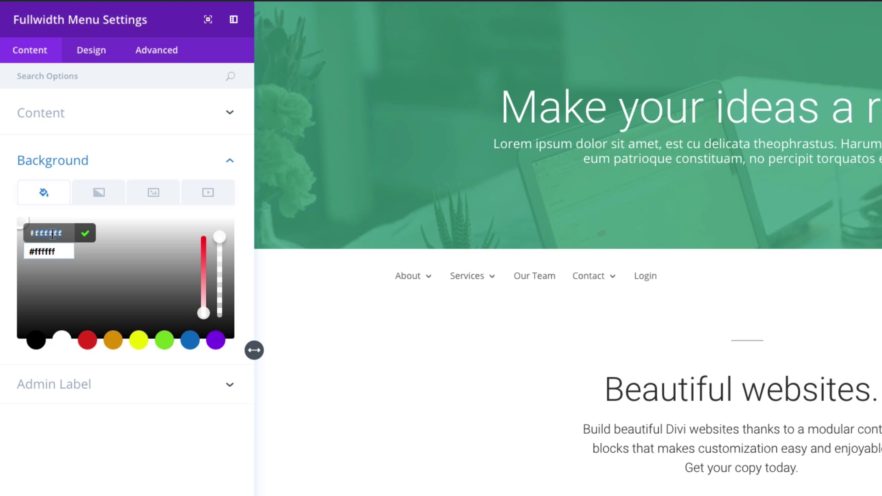
pyautogui.write('333333')
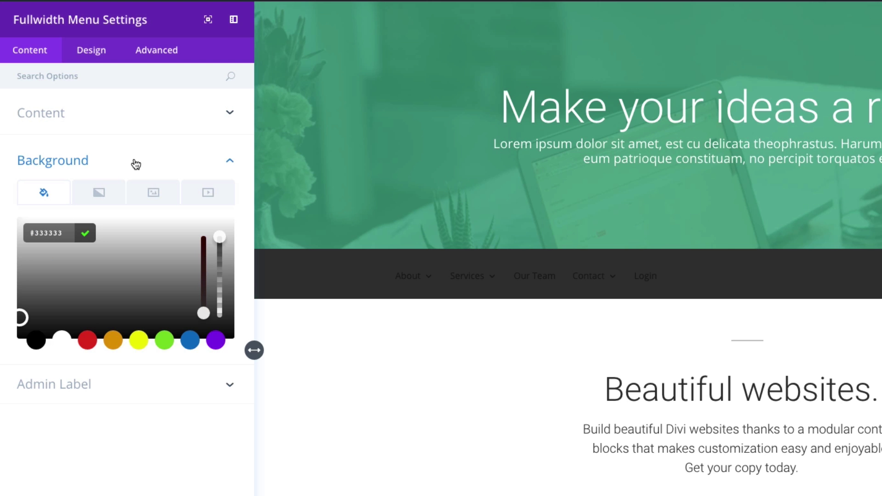
pyautogui.click(133, 162)
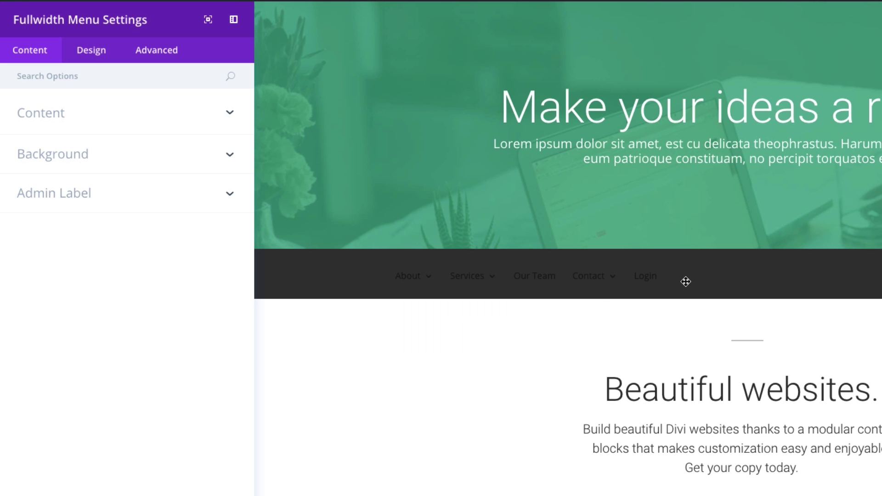
pyautogui.moveTo(475, 280)
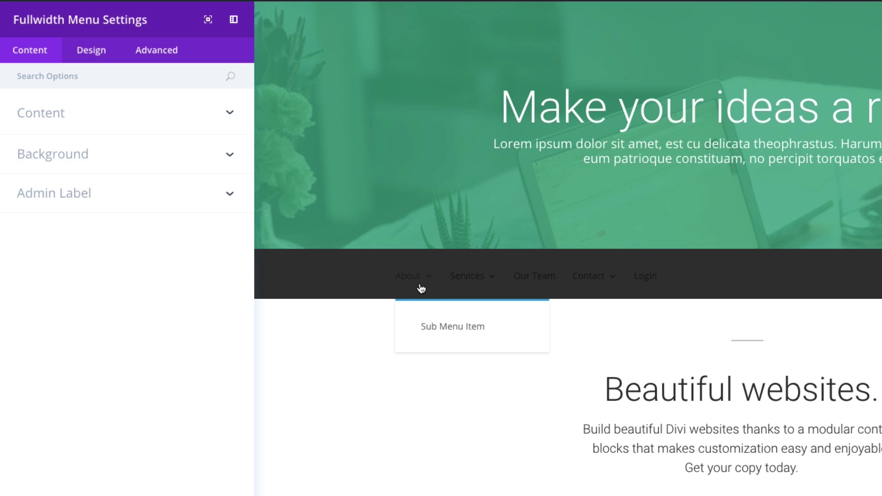
# Step: In Design > Layout, try sub-menus opening upwards, then restore them to open downwards
pyautogui.click(97, 52)
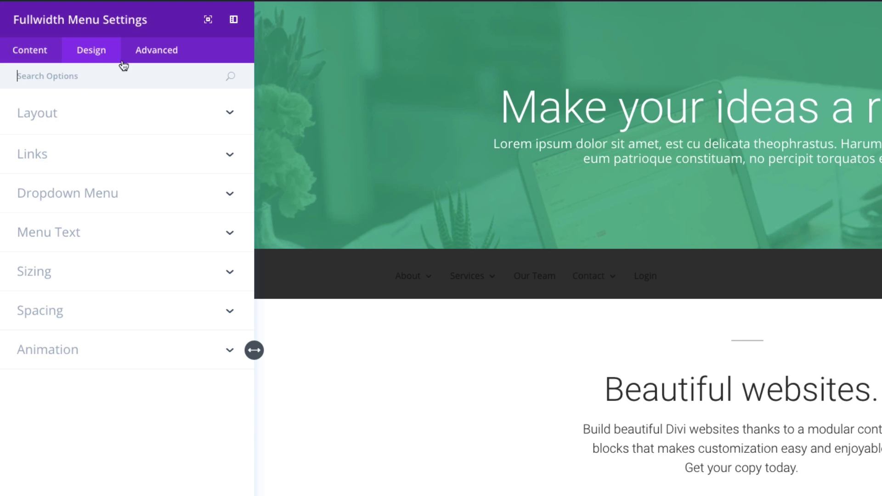
pyautogui.click(75, 115)
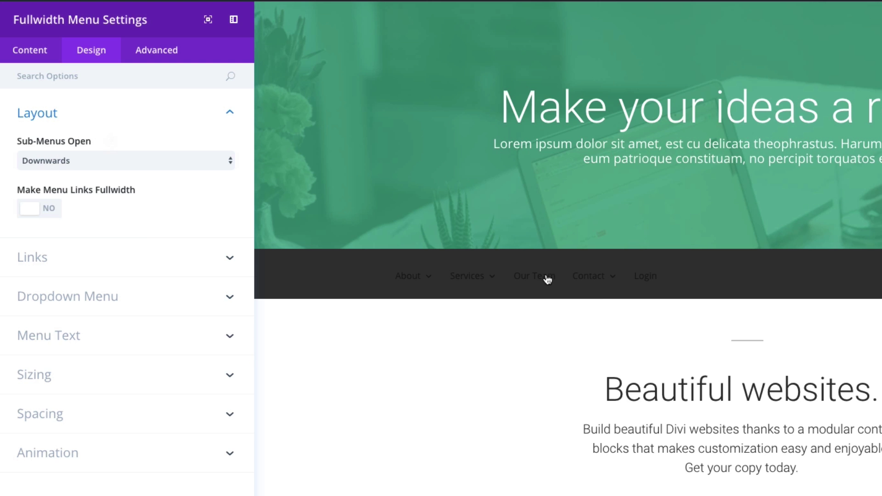
pyautogui.moveTo(476, 282)
pyautogui.click(84, 163)
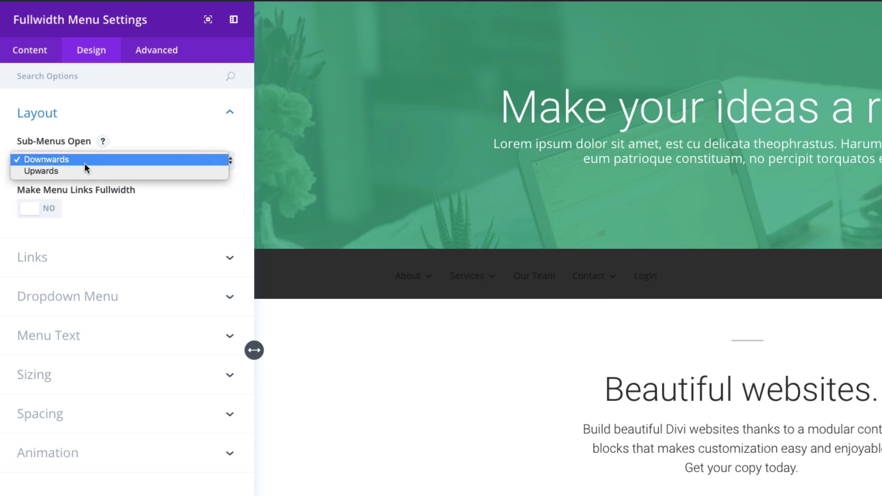
pyautogui.click(76, 171)
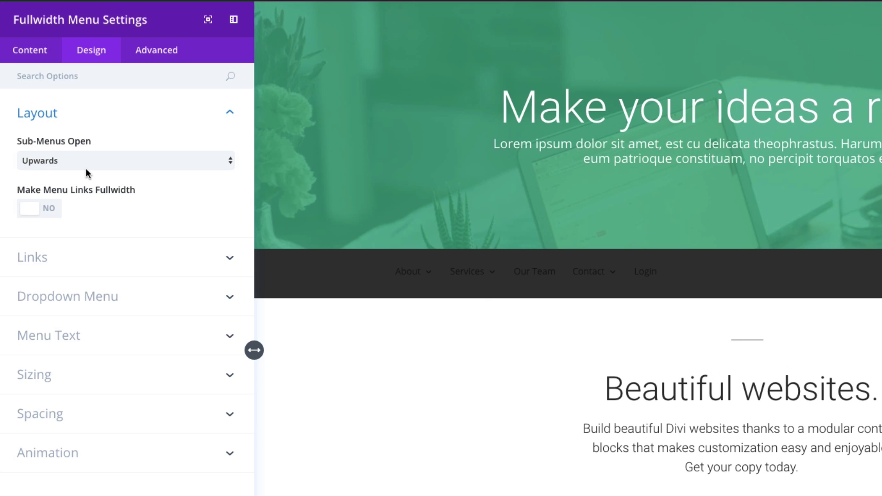
pyautogui.moveTo(484, 278)
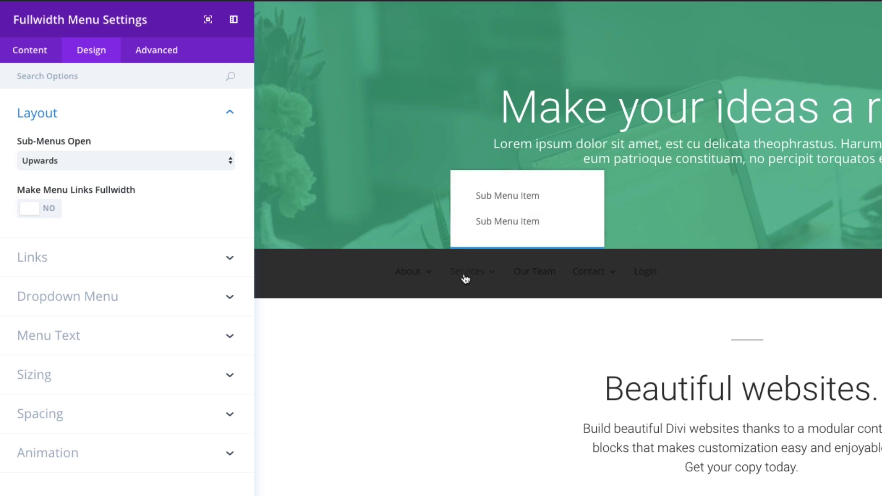
pyautogui.click(83, 160)
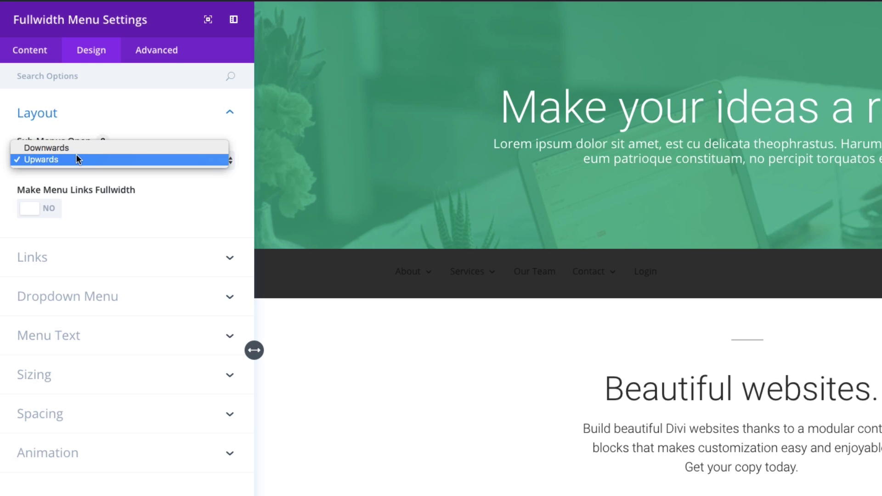
pyautogui.click(72, 148)
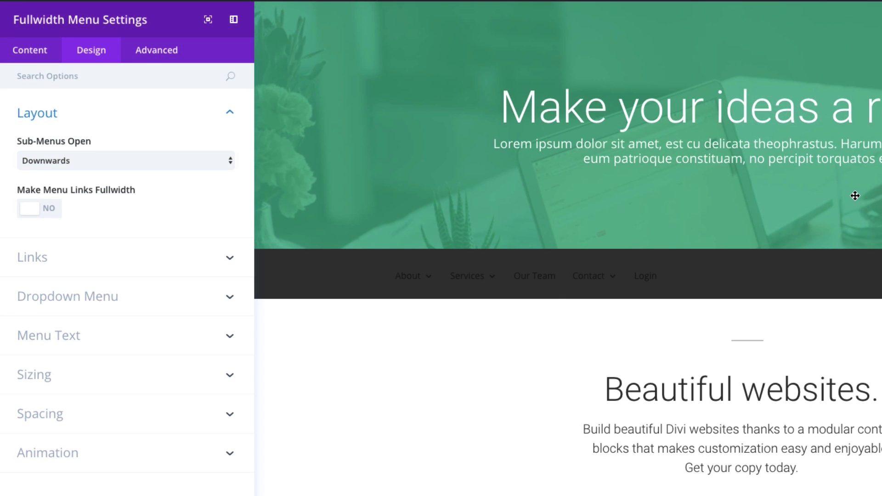
# Step: Try full-width menu links, then set Make Menu Links Fullwidth back to No
pyautogui.click(53, 213)
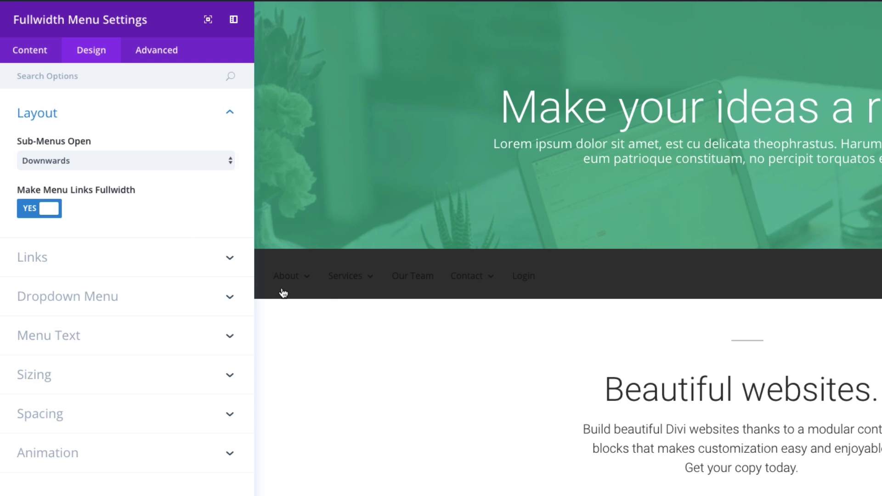
pyautogui.moveTo(469, 285)
pyautogui.moveTo(299, 289)
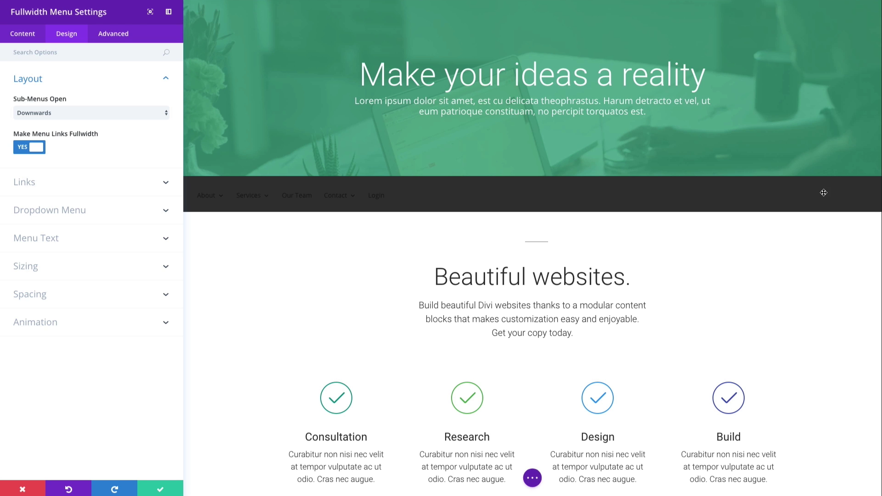
pyautogui.click(34, 148)
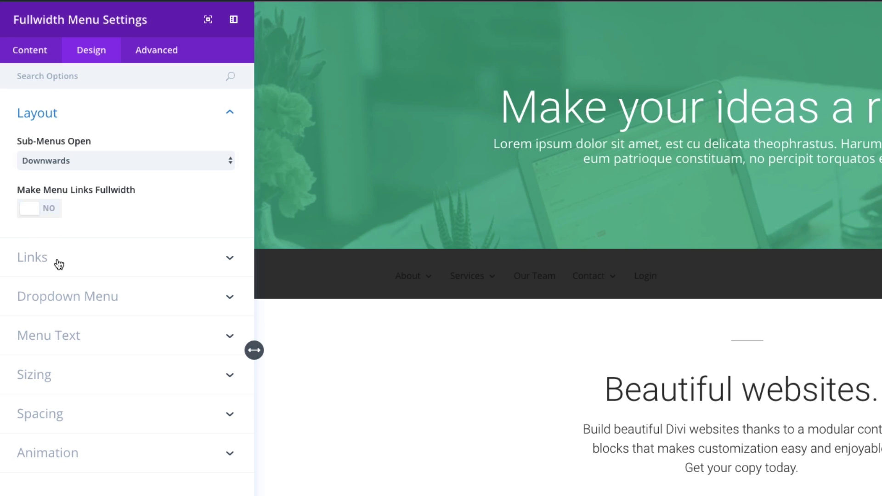
# Step: Set the menu link Text Color to Light, leaving the dropdown menu text colour unset
pyautogui.click(54, 263)
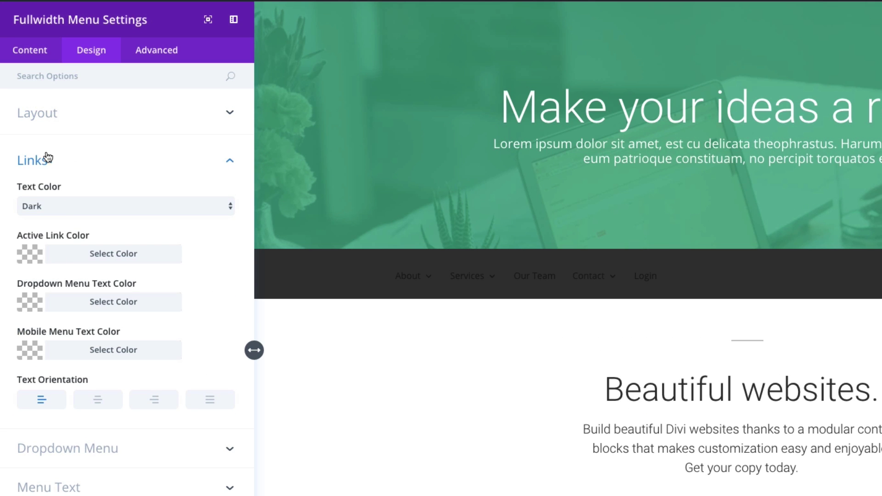
pyautogui.click(66, 202)
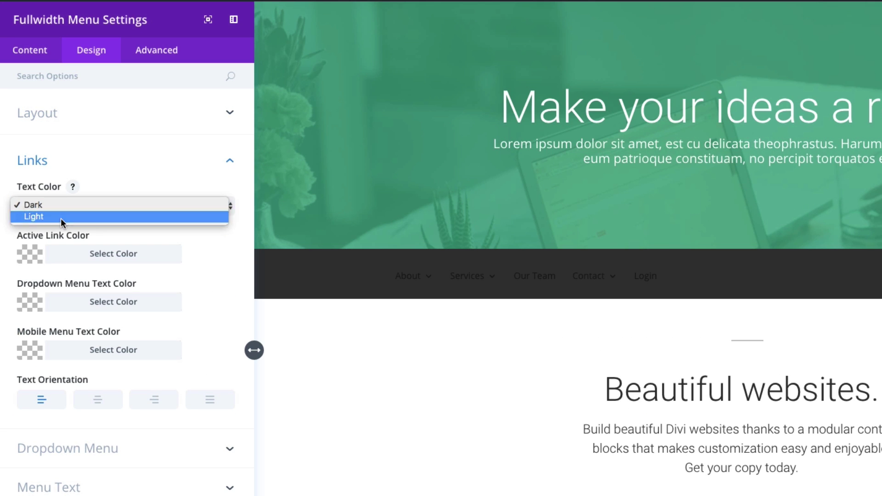
pyautogui.click(61, 219)
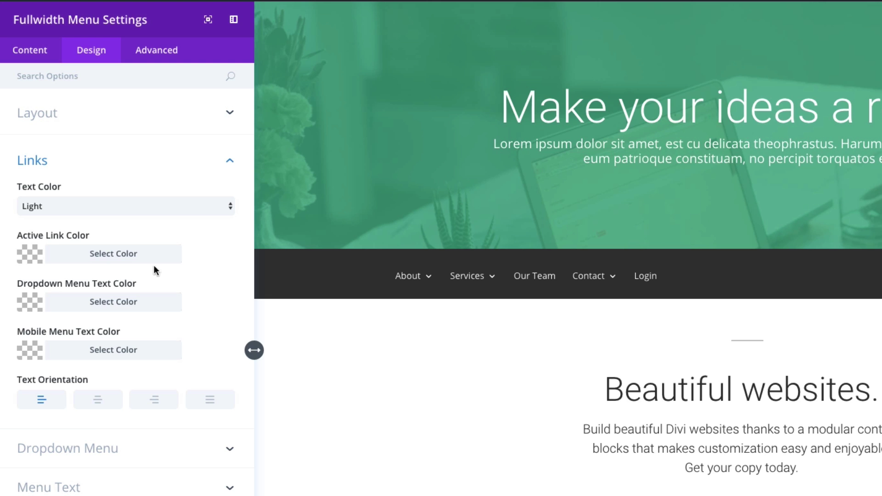
pyautogui.moveTo(447, 289)
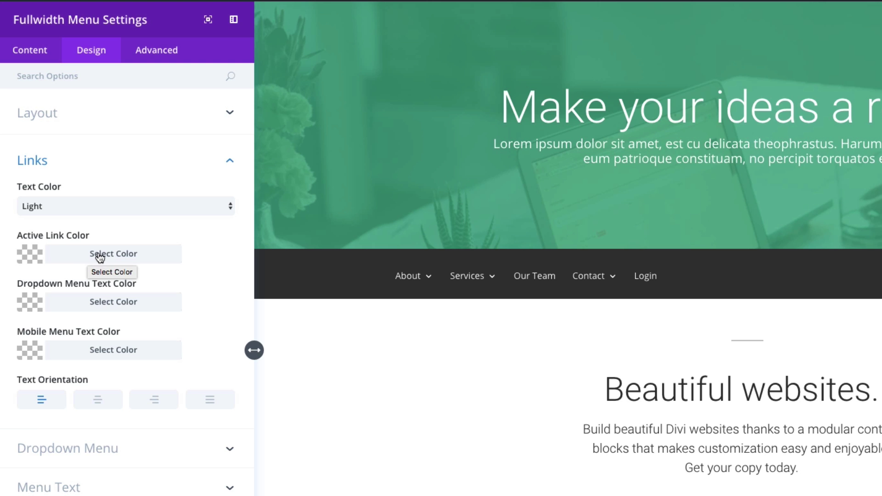
pyautogui.moveTo(419, 276)
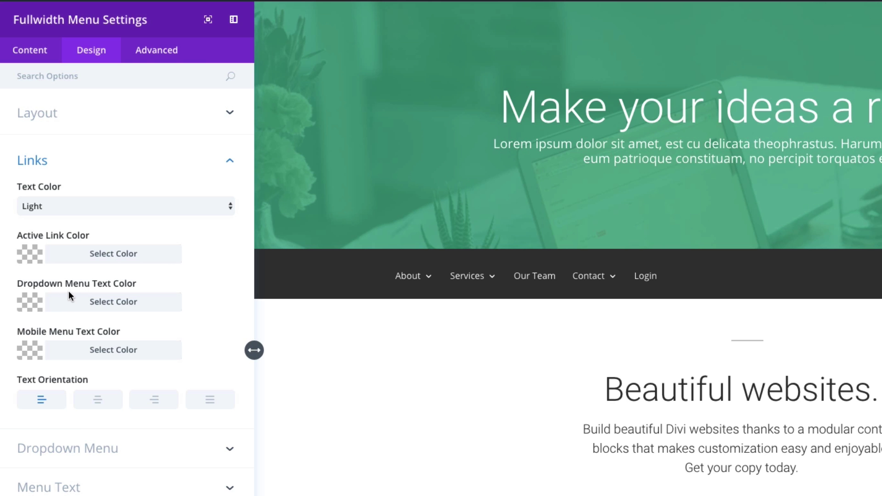
pyautogui.click(91, 304)
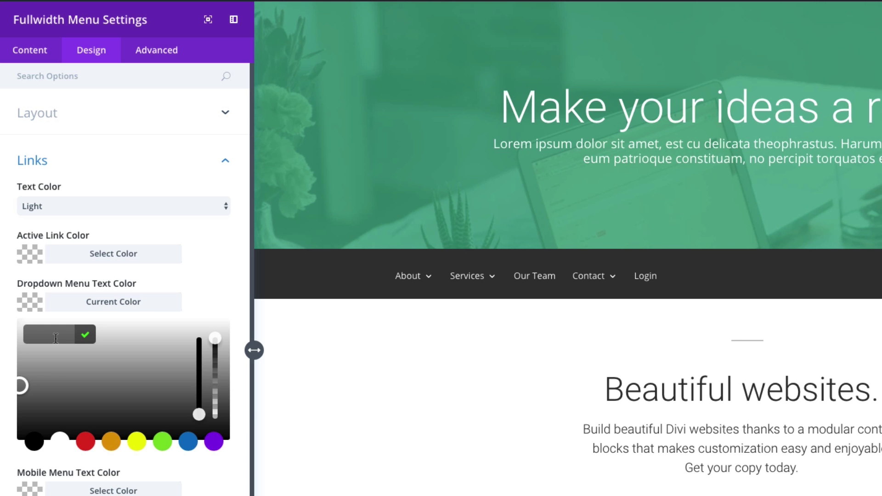
pyautogui.click(147, 301)
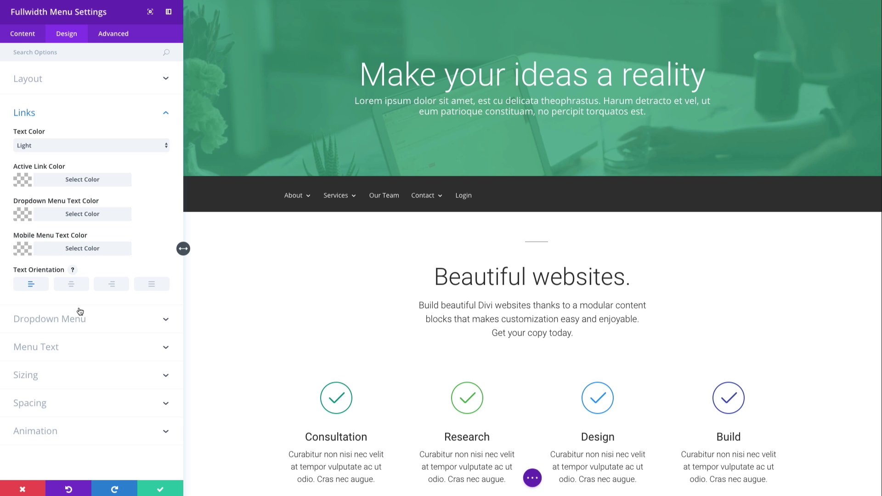
# Step: Set the Menu Font Size to 22px and keep the module width at 100%
pyautogui.click(64, 318)
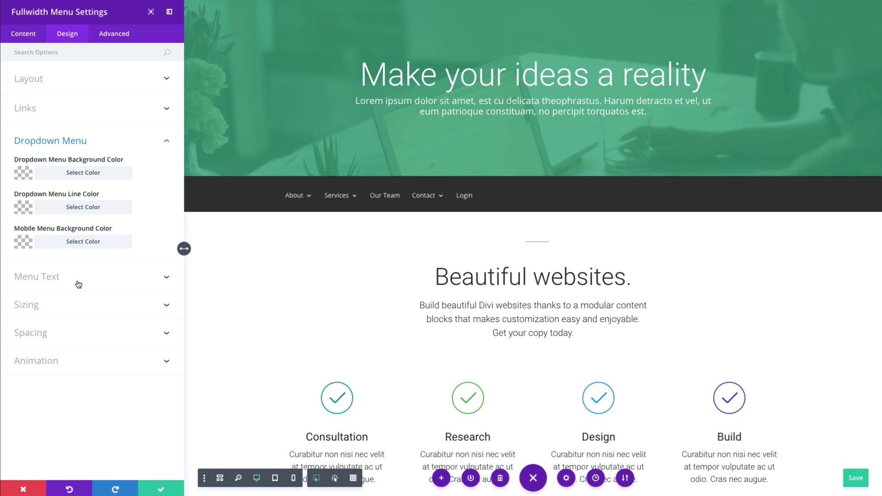
pyautogui.click(75, 284)
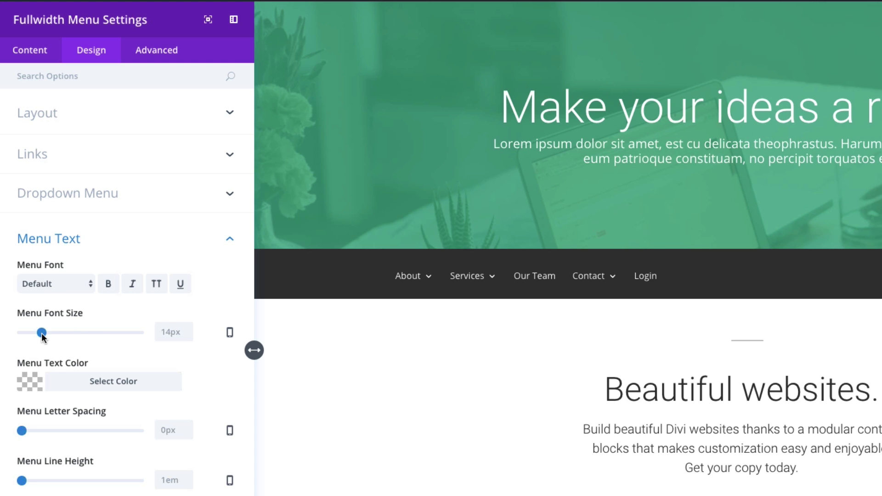
pyautogui.moveTo(42, 338); pyautogui.dragTo(117, 327)
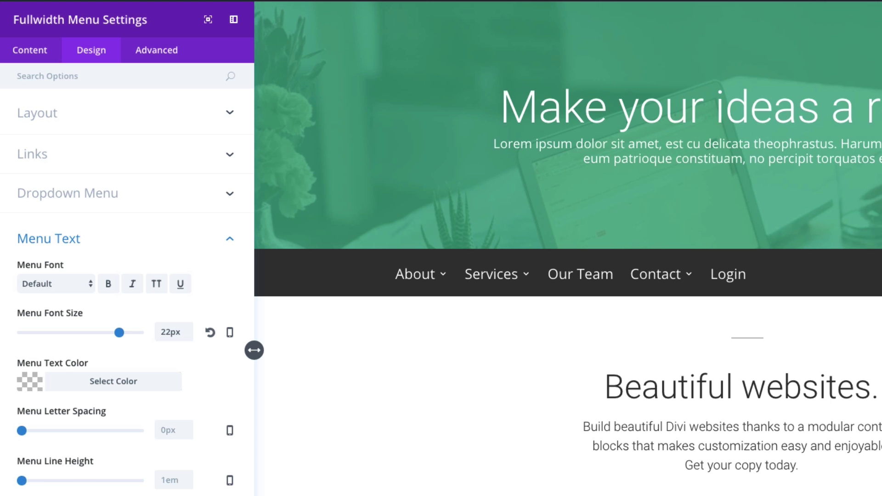
pyautogui.click(65, 280)
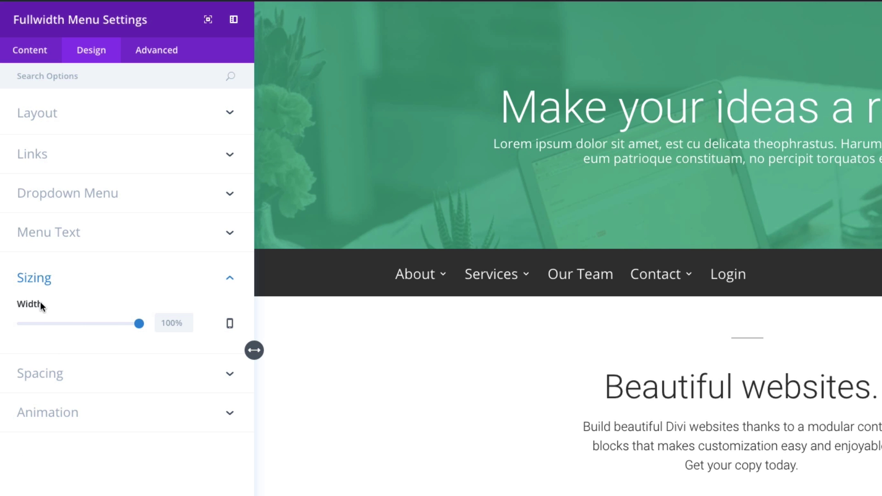
pyautogui.moveTo(139, 327)
pyautogui.mouseDown()
pyautogui.moveTo(76, 327)
pyautogui.moveTo(144, 328)
pyautogui.mouseUp()
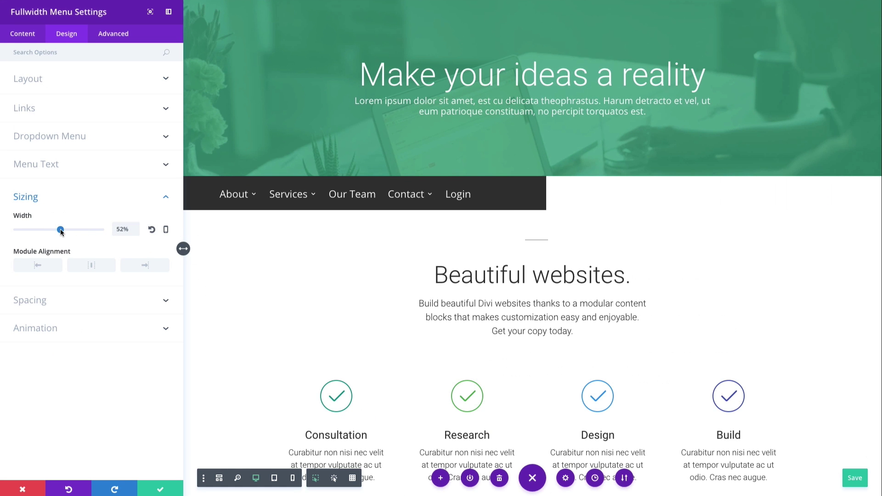
pyautogui.moveTo(105, 233); pyautogui.dragTo(112, 231)
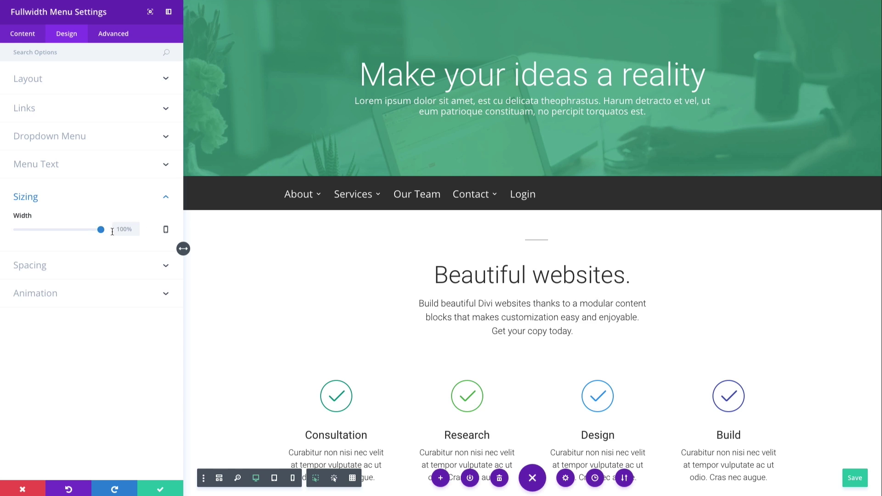
# Step: Set the menu's Custom Padding Top and Bottom to 10px each
pyautogui.click(90, 272)
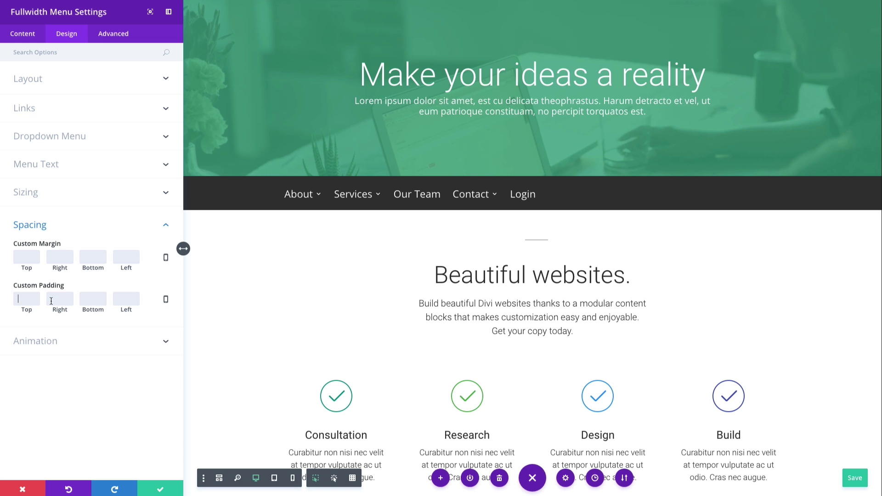
pyautogui.click(26, 299)
pyautogui.write('10')
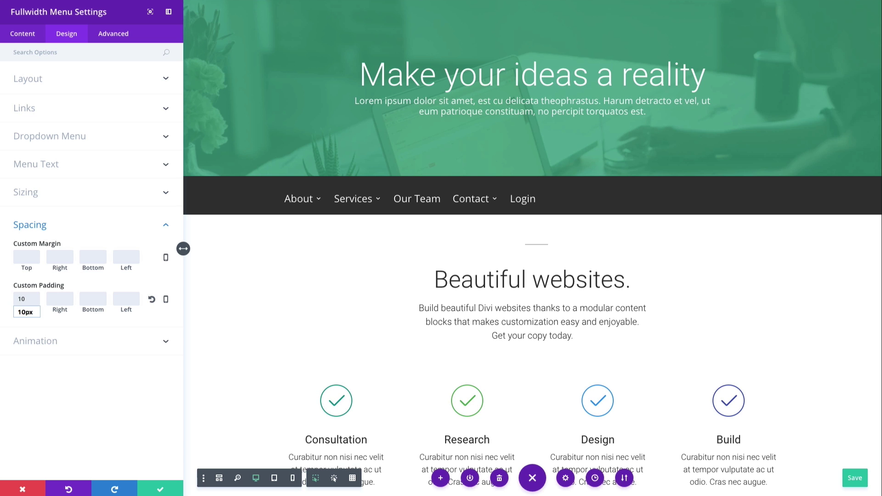
pyautogui.click(92, 299)
pyautogui.write('10')
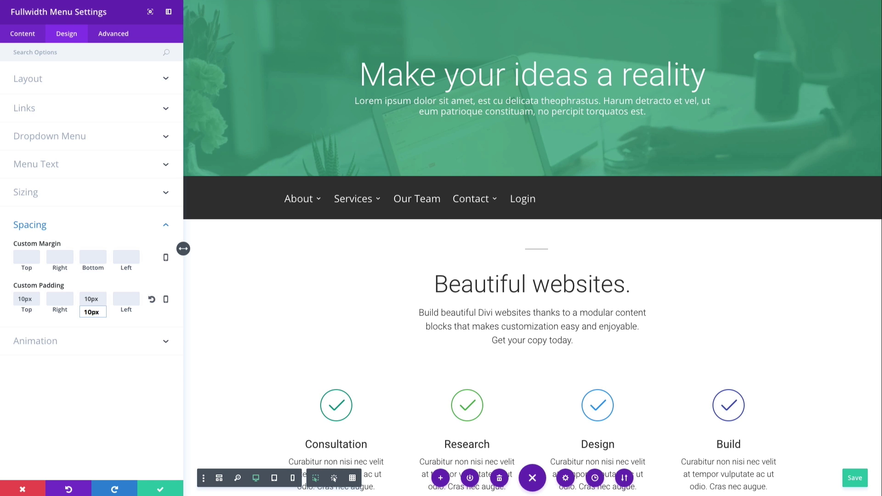
pyautogui.click(131, 338)
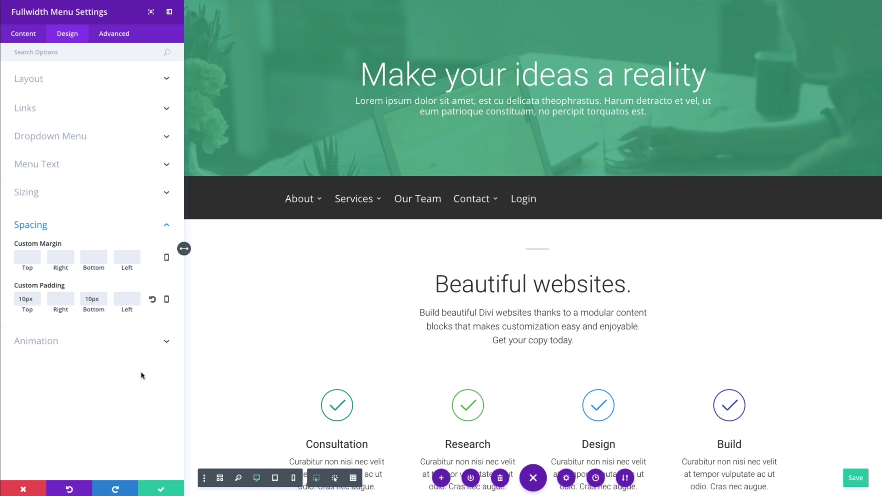
# Step: Preview the Fade, Expand and Slide options for Dropdown Menu Animation
pyautogui.click(76, 346)
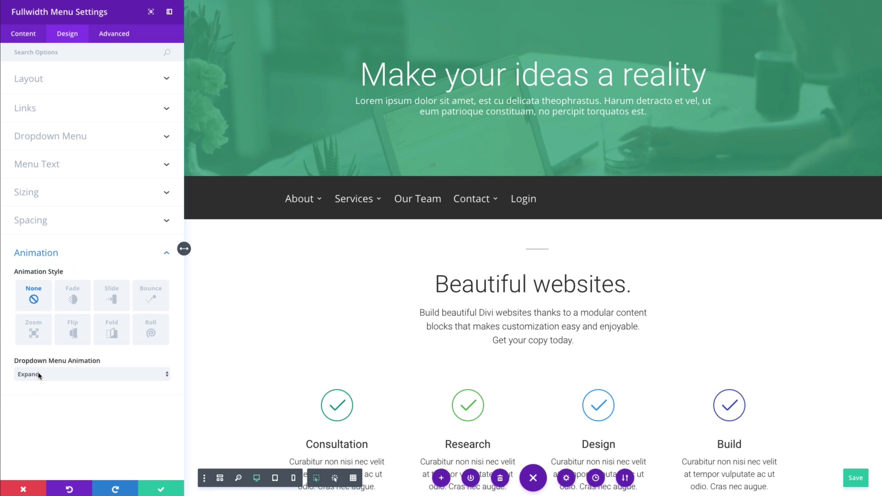
pyautogui.click(80, 375)
pyautogui.click(76, 366)
pyautogui.click(69, 379)
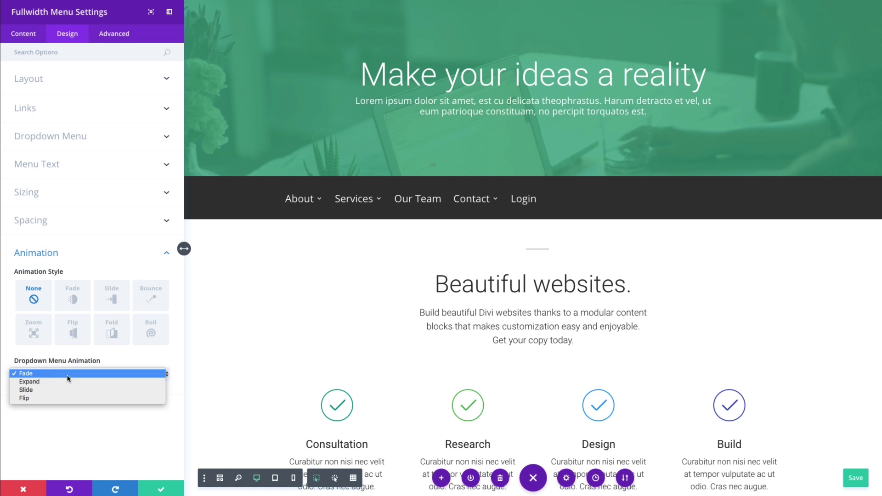
pyautogui.click(57, 384)
pyautogui.click(56, 379)
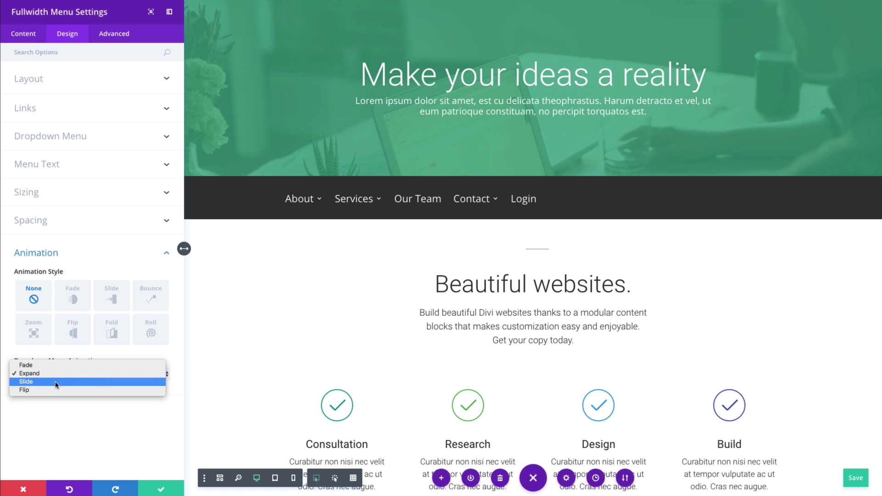
pyautogui.click(54, 386)
pyautogui.click(57, 374)
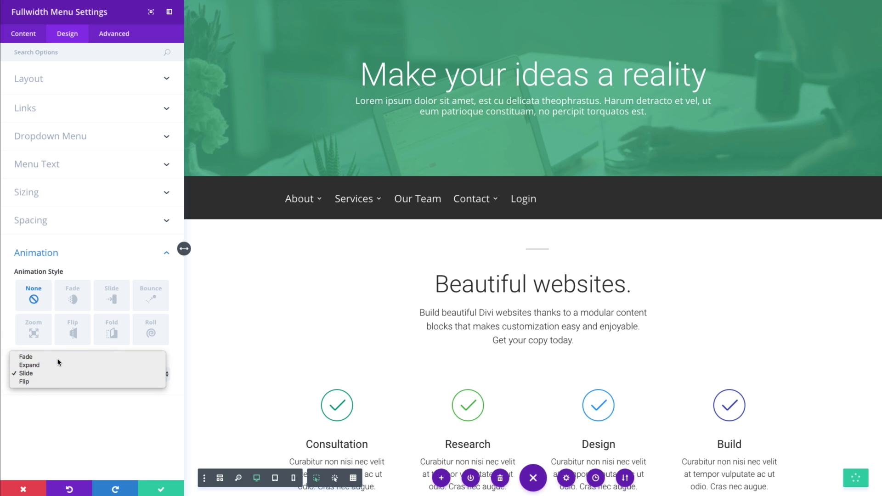
pyautogui.click(59, 359)
pyautogui.click(55, 377)
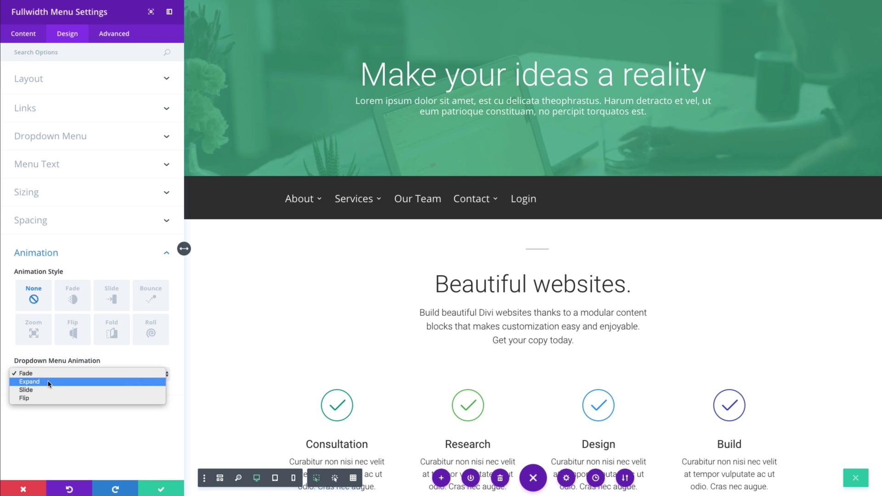
pyautogui.click(48, 383)
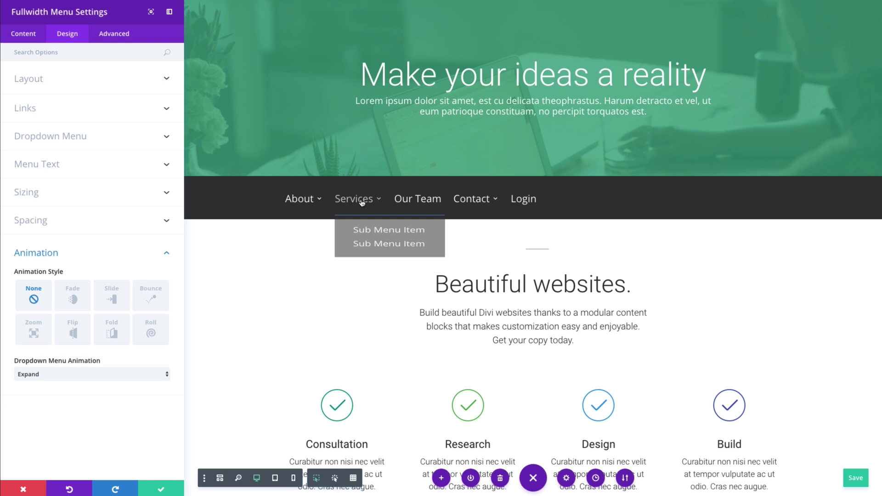
# Step: Try the Flip dropdown animation, then settle on Fade
pyautogui.moveTo(352, 205)
pyautogui.click(98, 374)
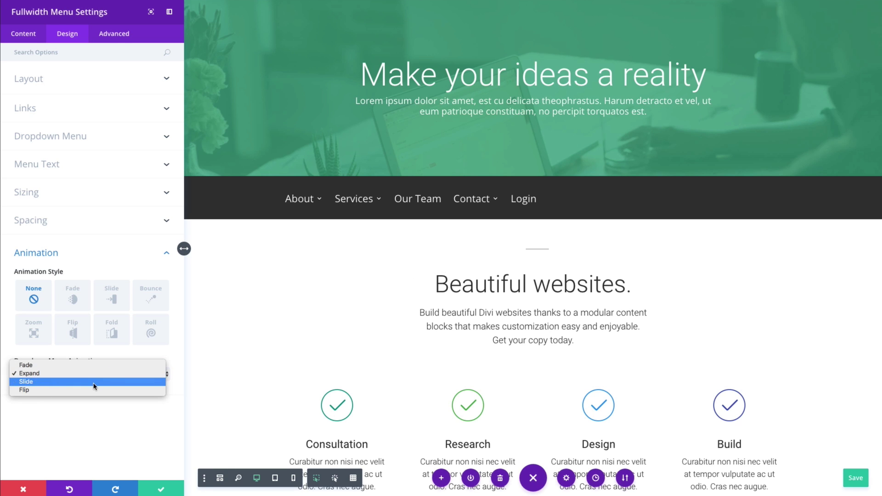
pyautogui.click(92, 390)
pyautogui.moveTo(352, 209)
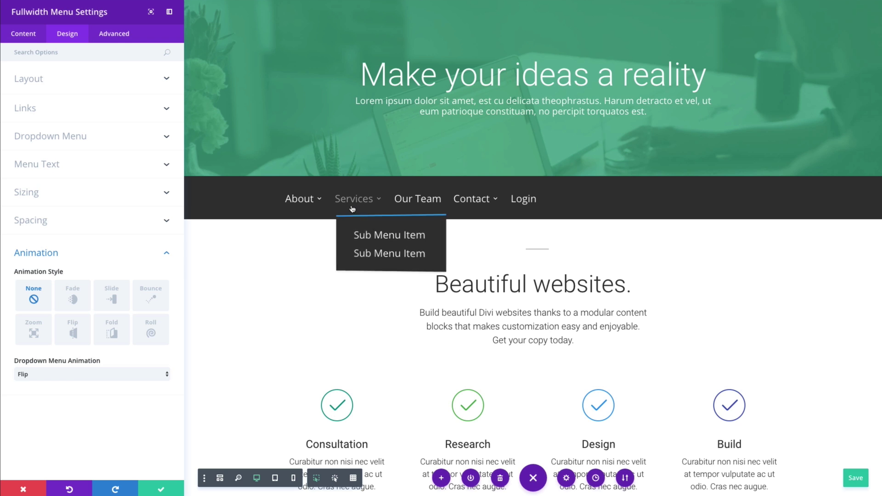
pyautogui.click(51, 378)
pyautogui.click(45, 347)
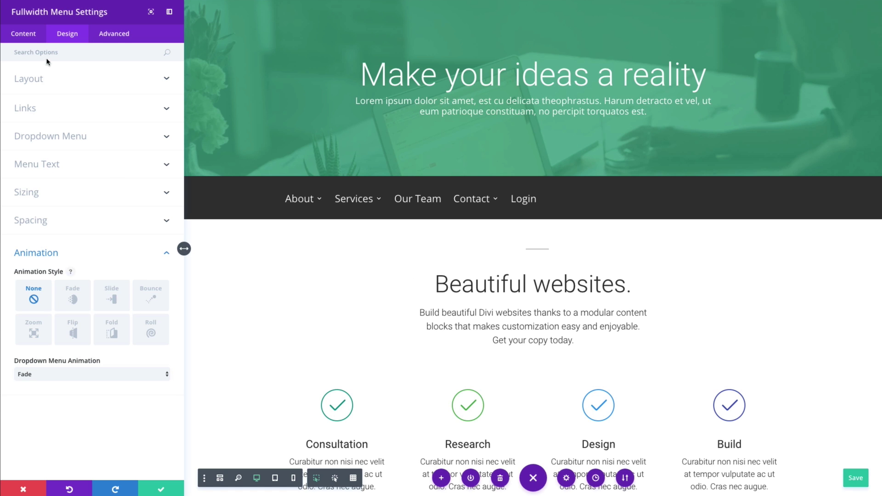
# Step: Review the menu module's content and background settings, then close the module settings
pyautogui.click(35, 43)
pyautogui.click(56, 111)
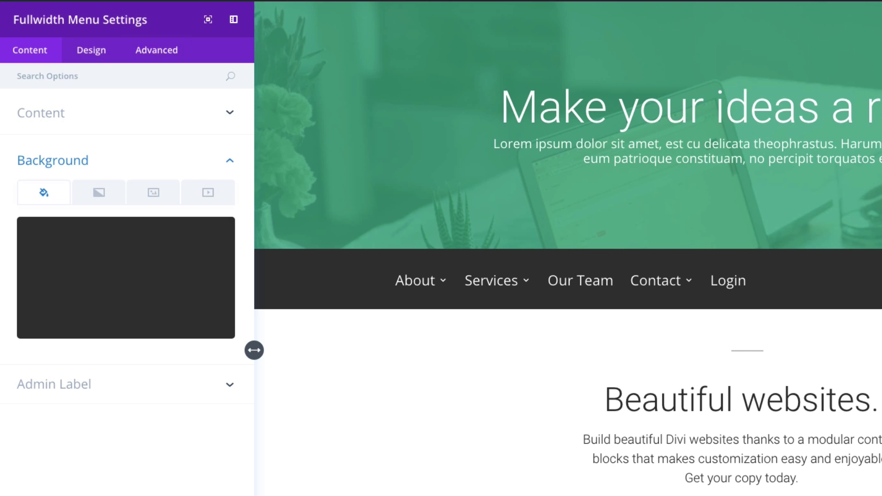
pyautogui.press('Escape')
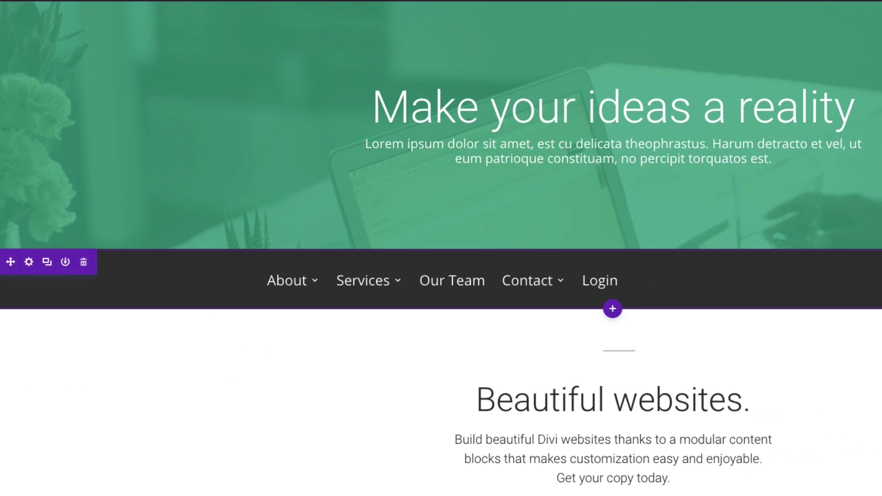
# Step: Give the menu's section a #333333 background colour and save the section settings
pyautogui.click(29, 262)
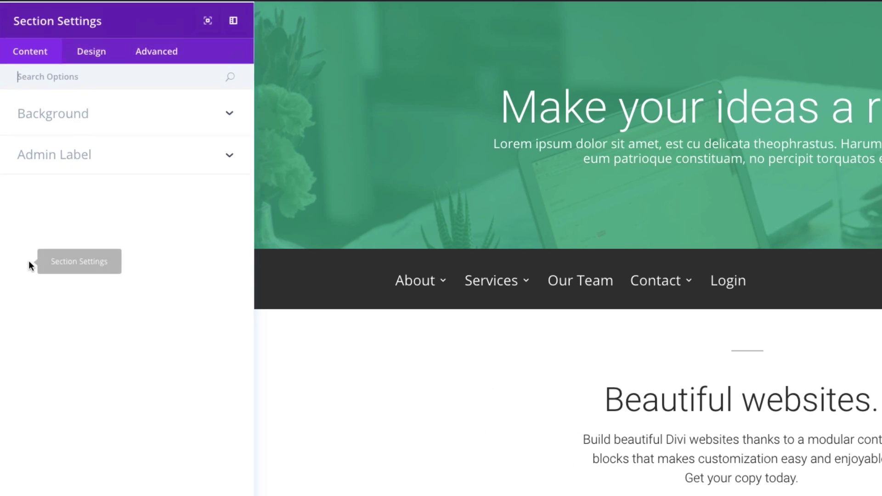
pyautogui.click(80, 118)
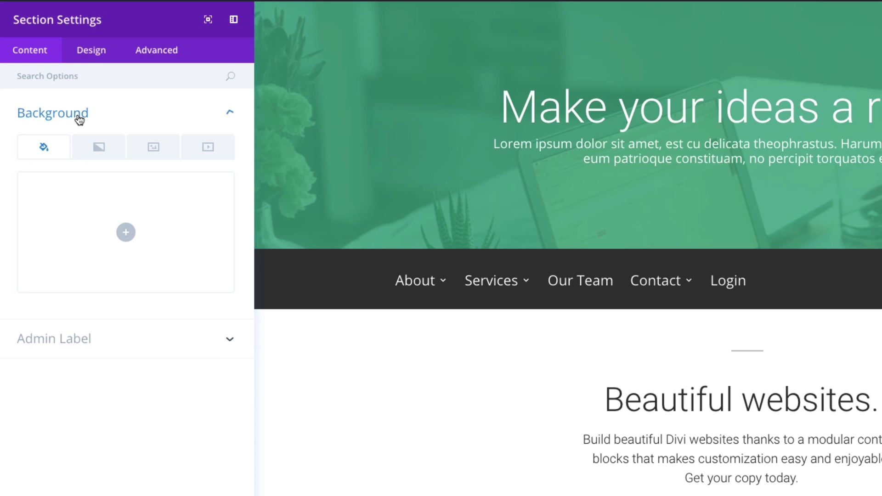
pyautogui.click(125, 234)
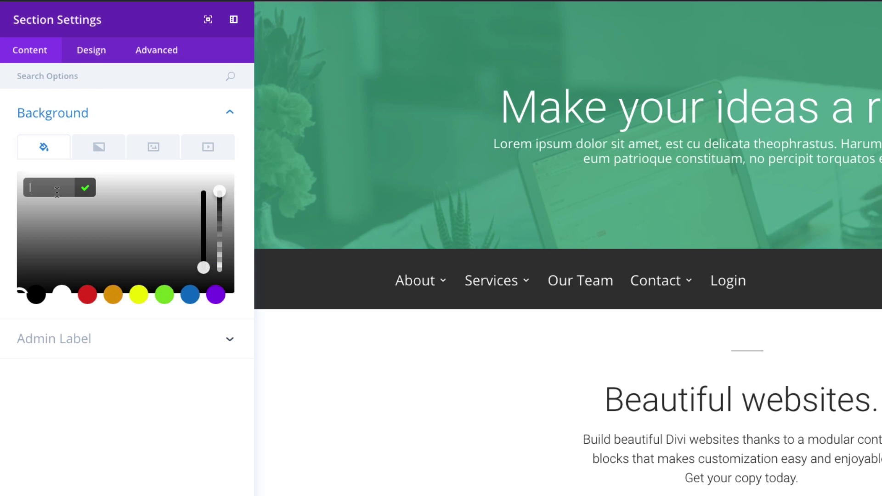
pyautogui.write('#333333')
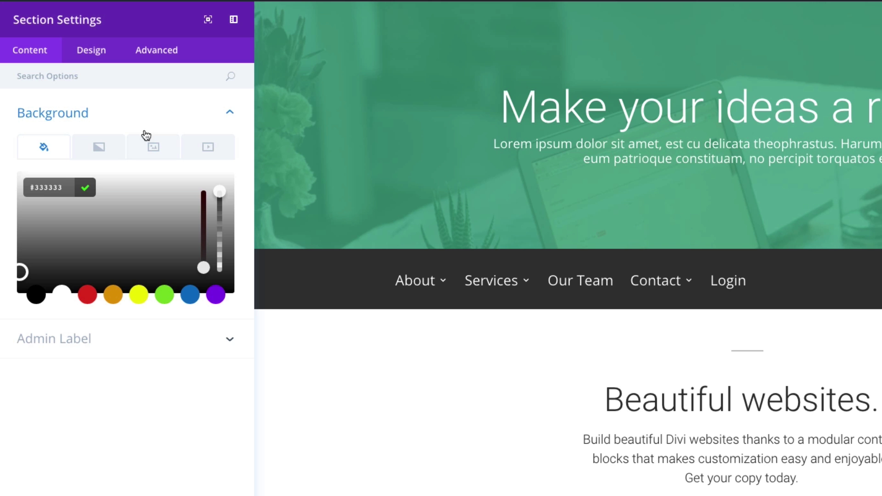
pyautogui.click(193, 118)
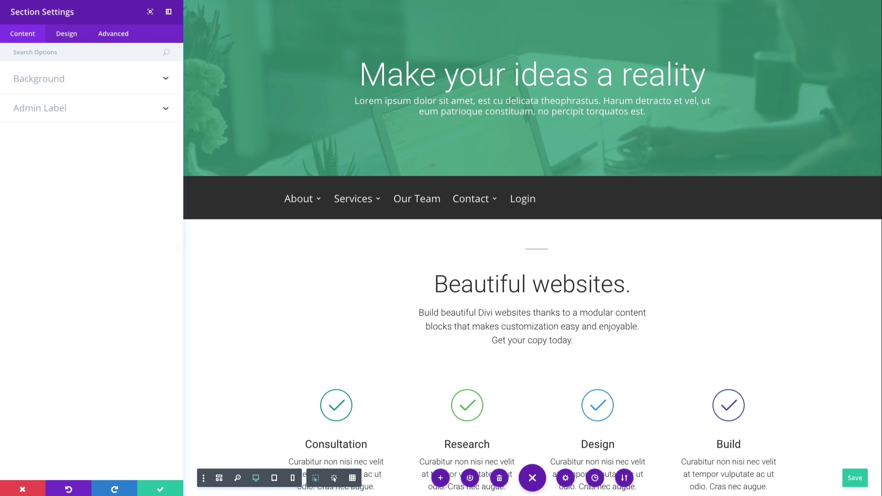
pyautogui.click(164, 492)
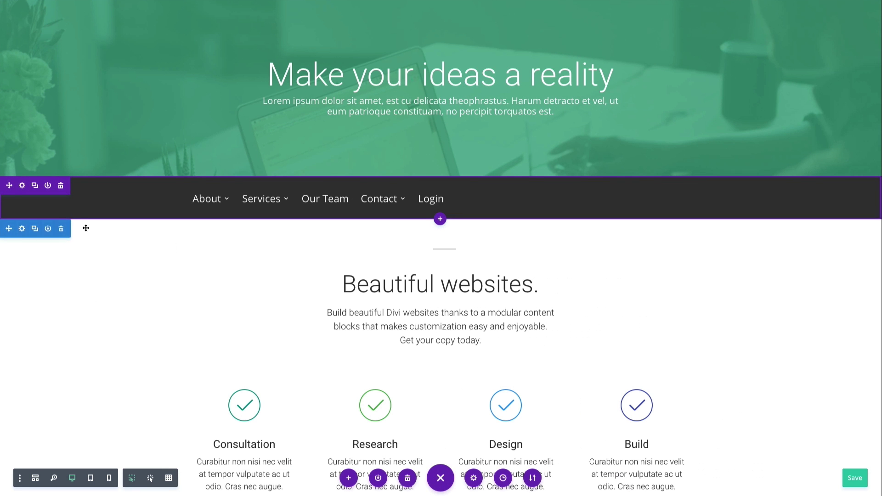
# Step: Narrow the Fullwidth Menu module to about 46% width with centre module alignment
pyautogui.moveTo(387, 200)
pyautogui.click(427, 182)
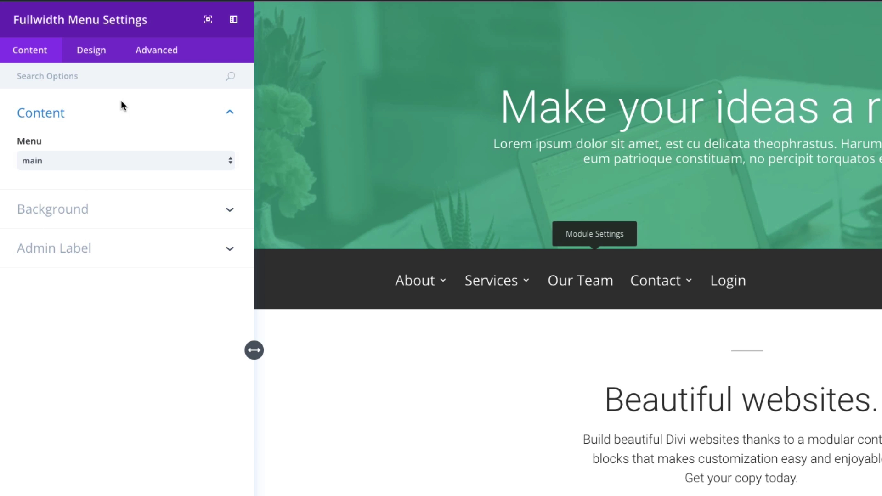
pyautogui.click(99, 62)
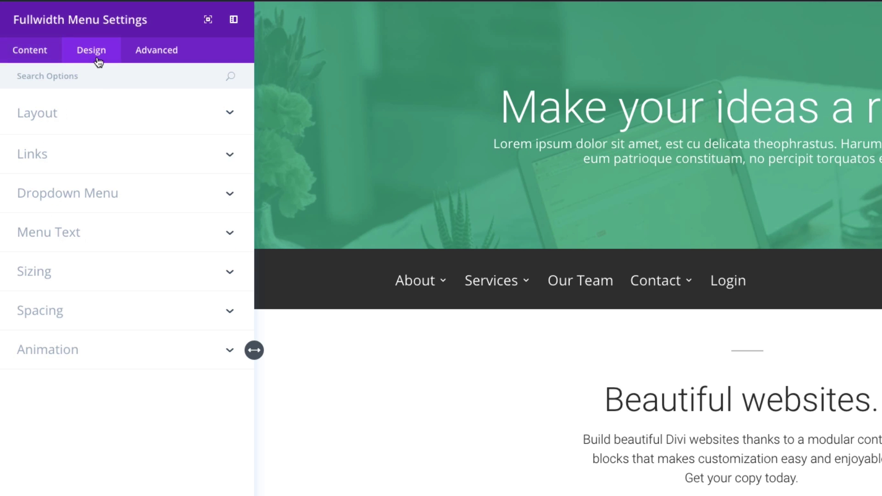
pyautogui.click(73, 283)
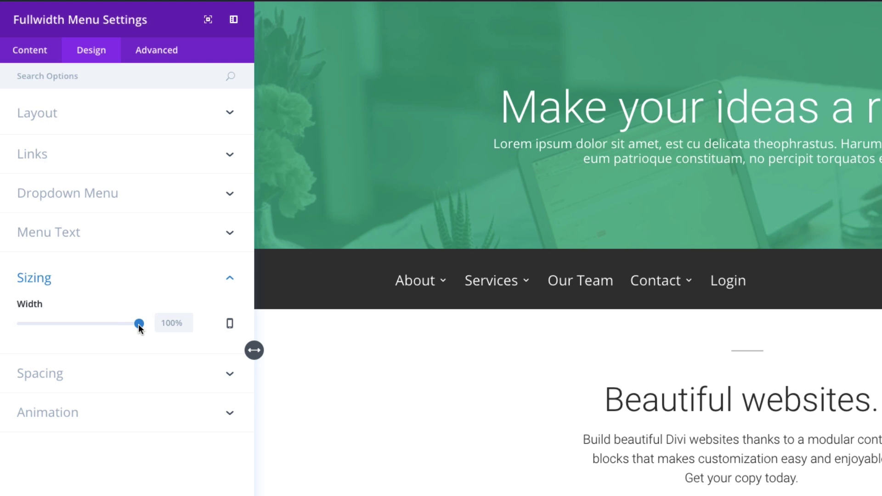
pyautogui.moveTo(138, 324); pyautogui.dragTo(95, 325)
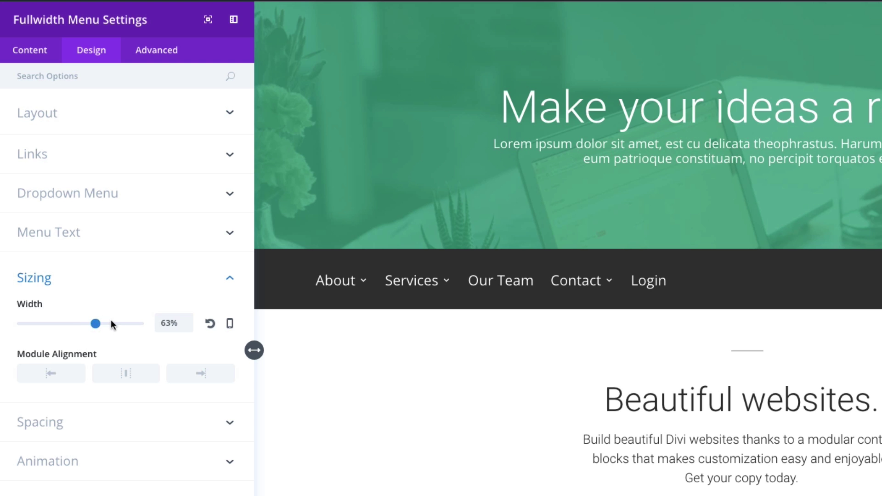
pyautogui.moveTo(94, 324); pyautogui.dragTo(94, 324)
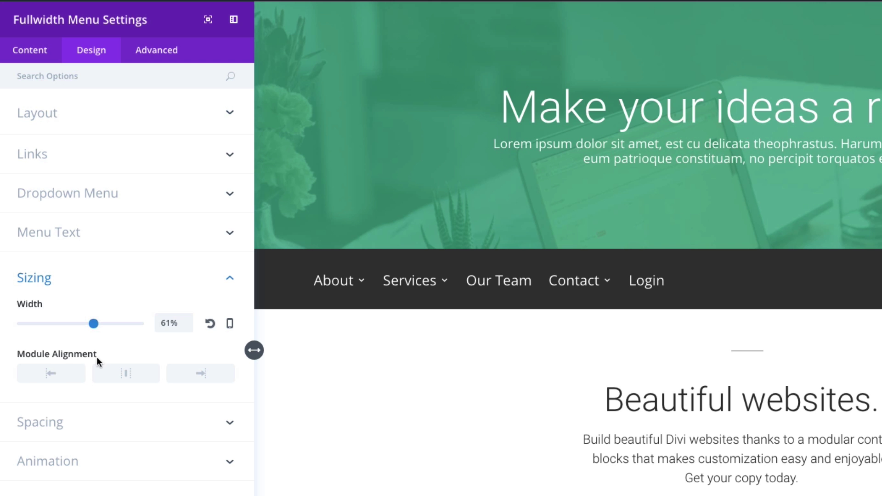
pyautogui.click(127, 374)
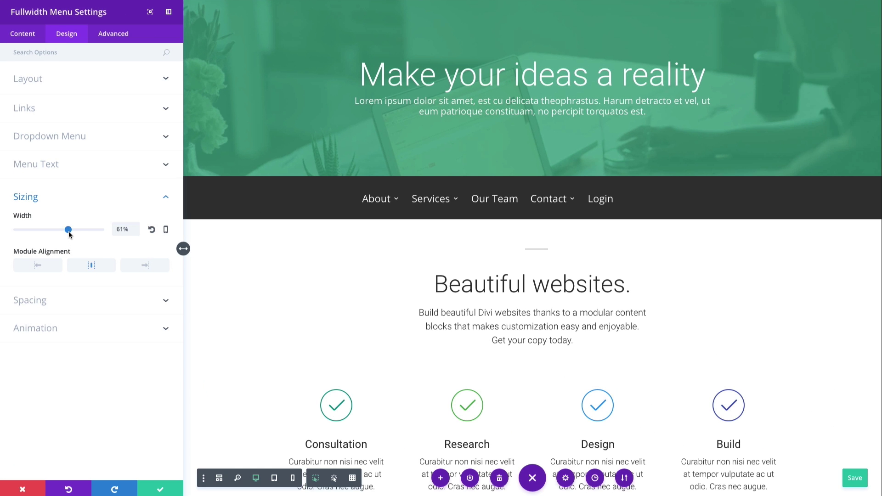
pyautogui.moveTo(68, 233); pyautogui.dragTo(55, 235)
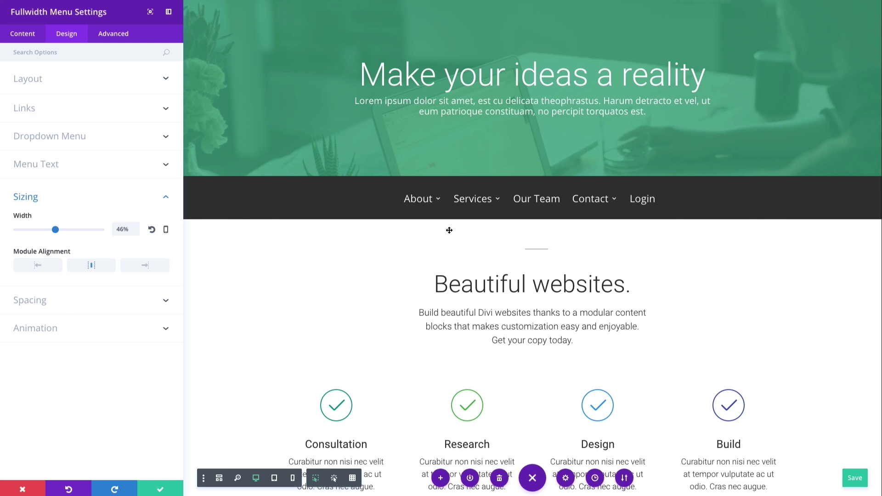
# Step: Save the menu settings and replace the menu section's background colour with #333333
pyautogui.click(32, 34)
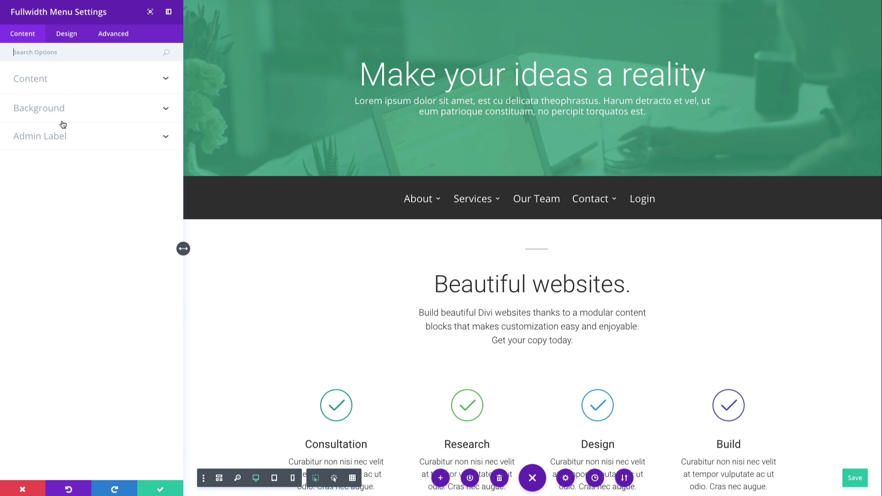
pyautogui.click(165, 491)
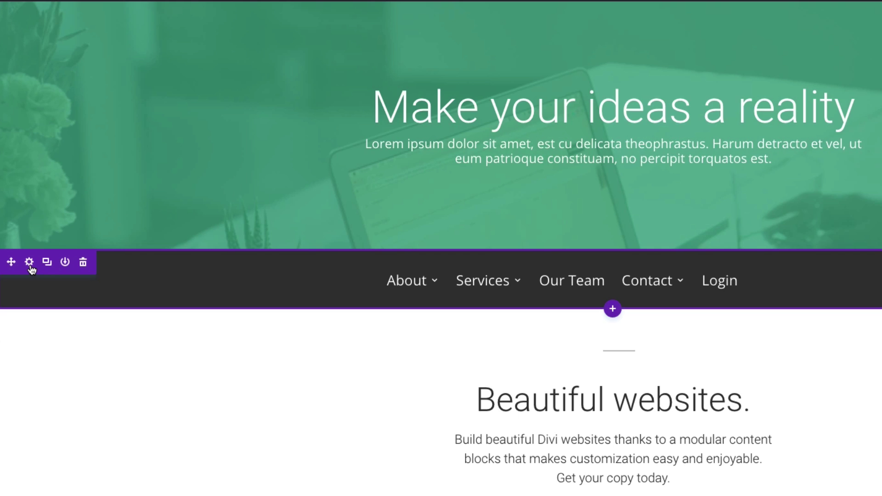
pyautogui.click(21, 185)
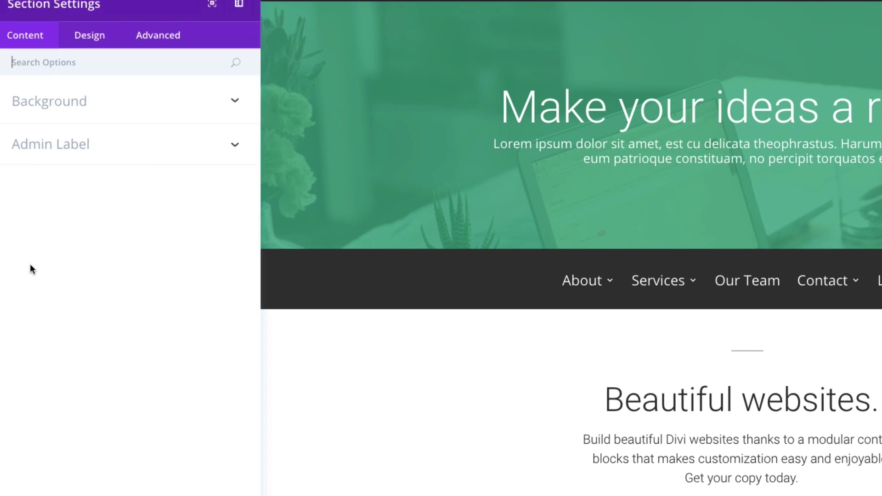
pyautogui.click(128, 116)
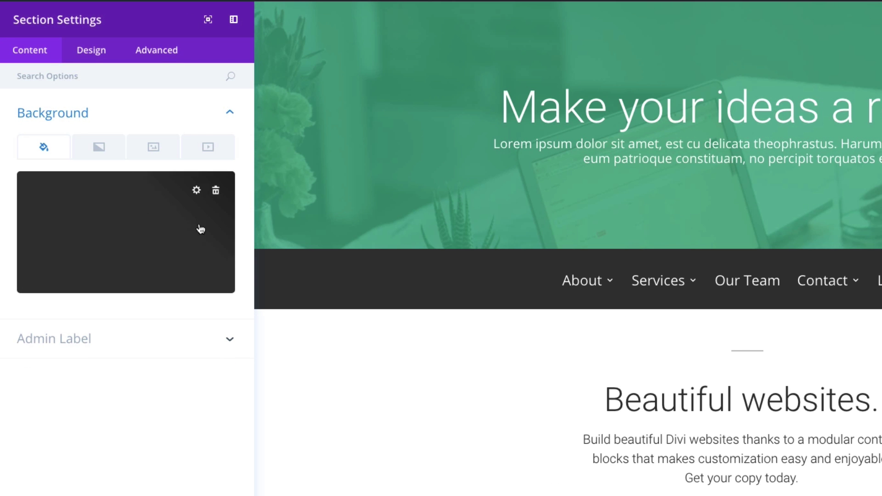
pyautogui.click(216, 192)
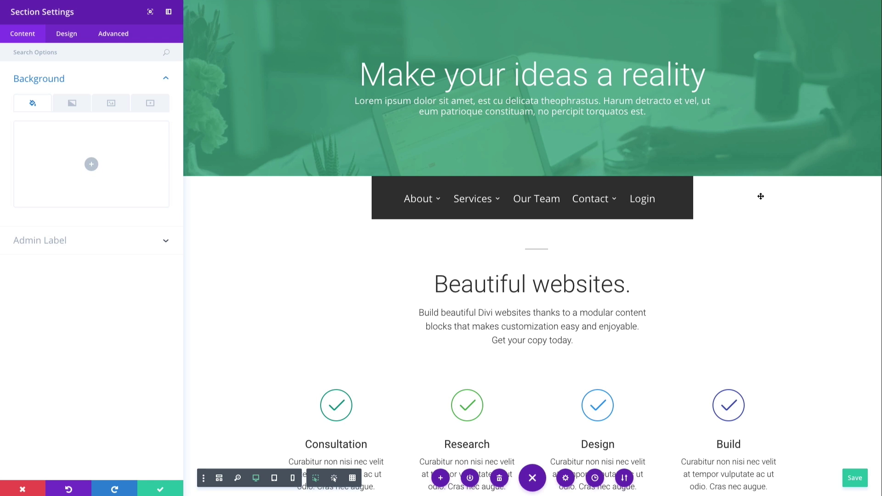
pyautogui.click(91, 164)
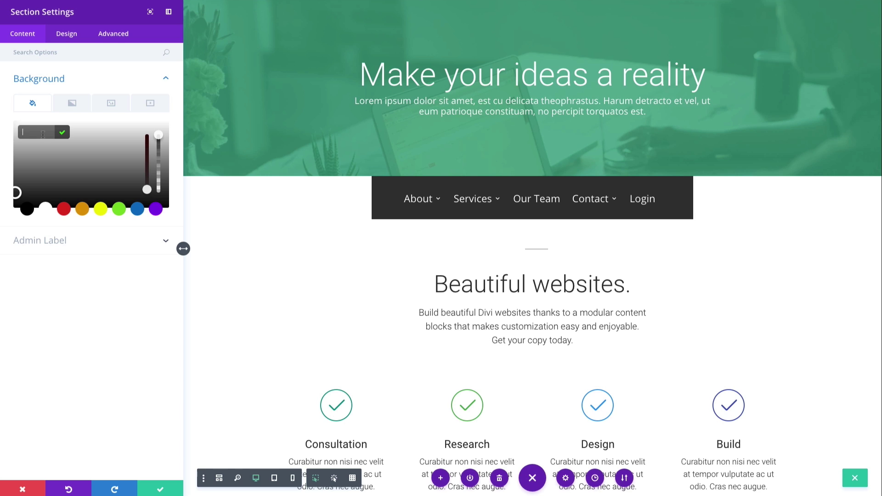
pyautogui.write('333333')
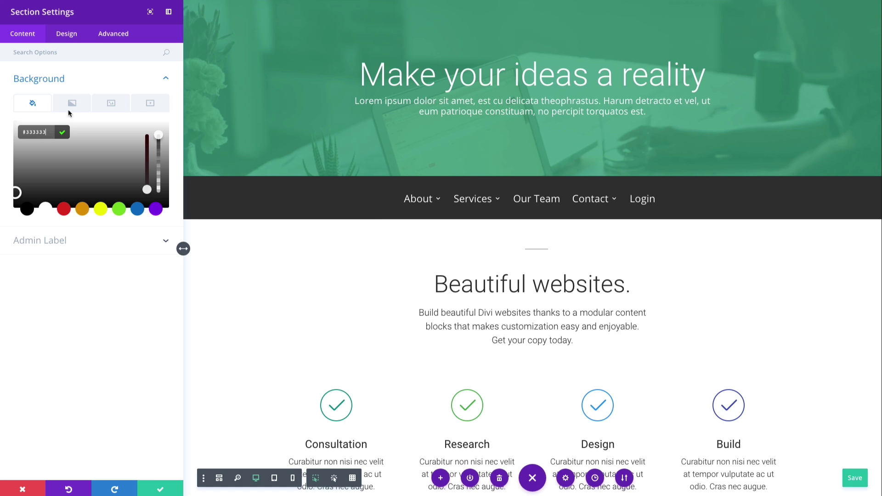
pyautogui.click(110, 81)
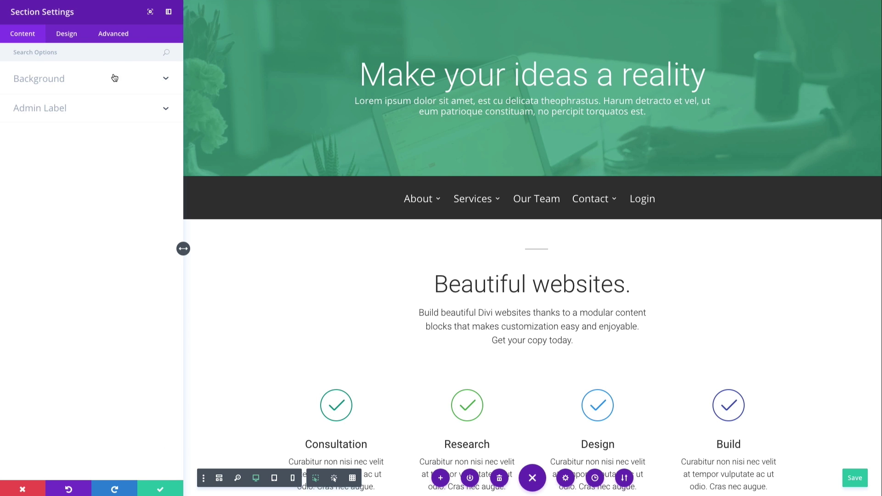
pyautogui.click(115, 39)
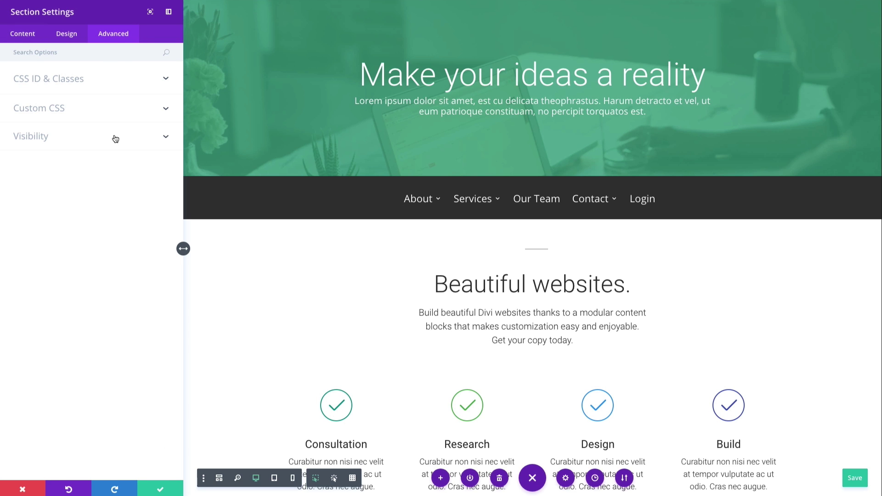
# Step: Save the section settings and switch to the Fullwidth Menu module's Advanced settings
pyautogui.click(158, 491)
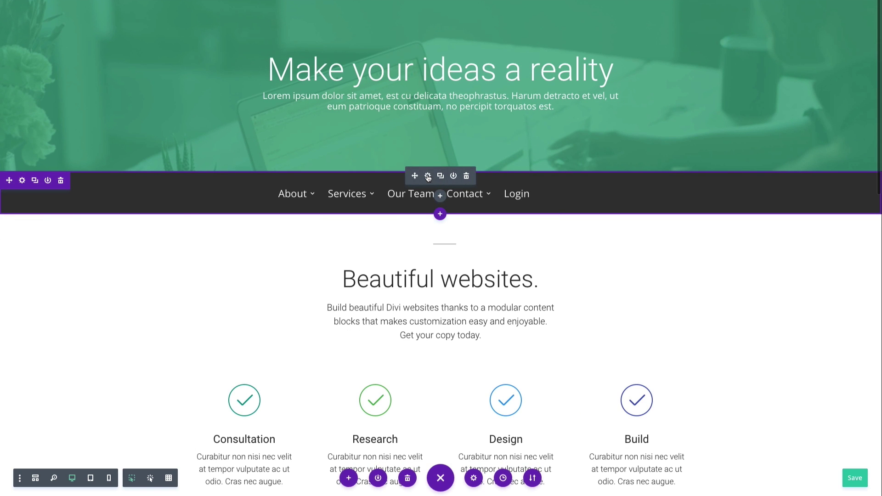
pyautogui.click(427, 177)
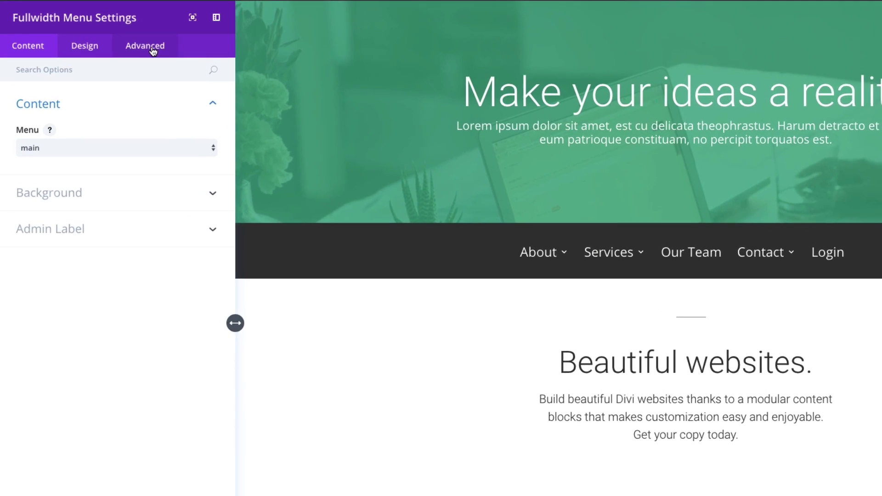
pyautogui.click(153, 50)
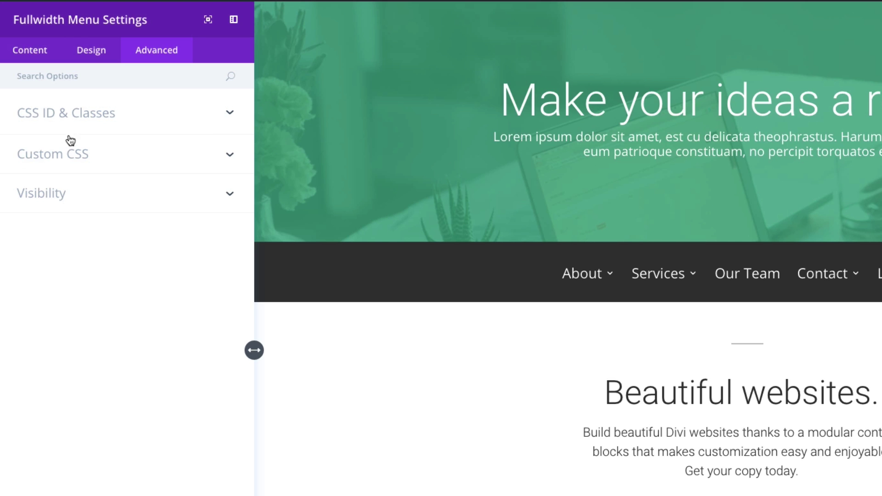
# Step: Expand the menu's CSS ID & Classes, Custom CSS and Visibility groups
pyautogui.click(72, 114)
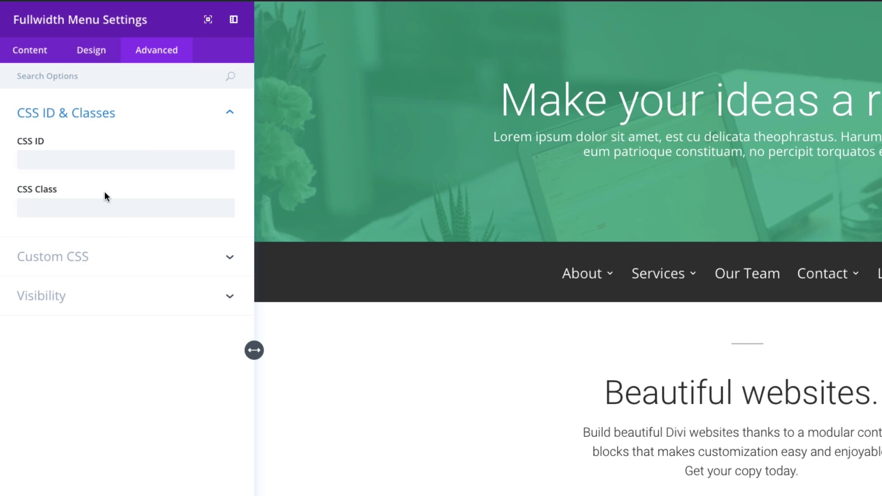
pyautogui.click(94, 255)
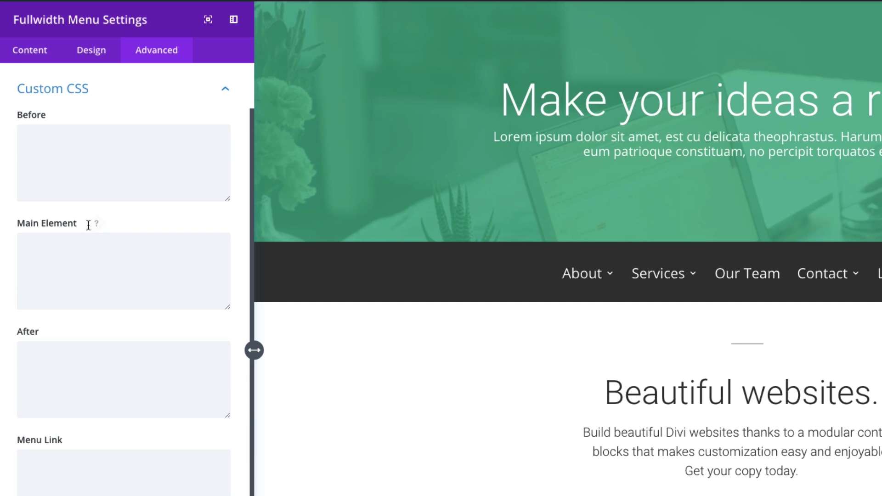
pyautogui.scroll(-3, 131, 289)
pyautogui.scroll(3, 131, 289)
pyautogui.scroll(-6, 130, 290)
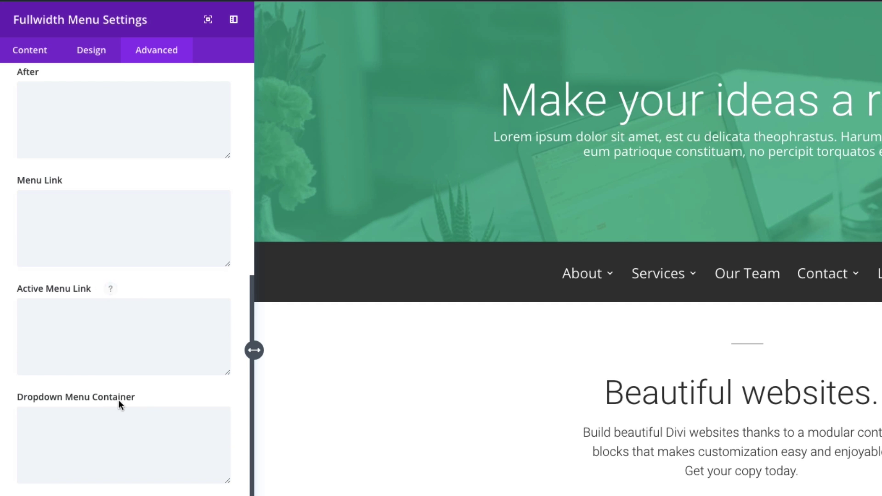
pyautogui.scroll(2, 139, 405)
pyautogui.scroll(-2, 147, 408)
pyautogui.scroll(2, 147, 408)
pyautogui.scroll(-2, 147, 406)
pyautogui.scroll(5, 138, 276)
pyautogui.click(52, 154)
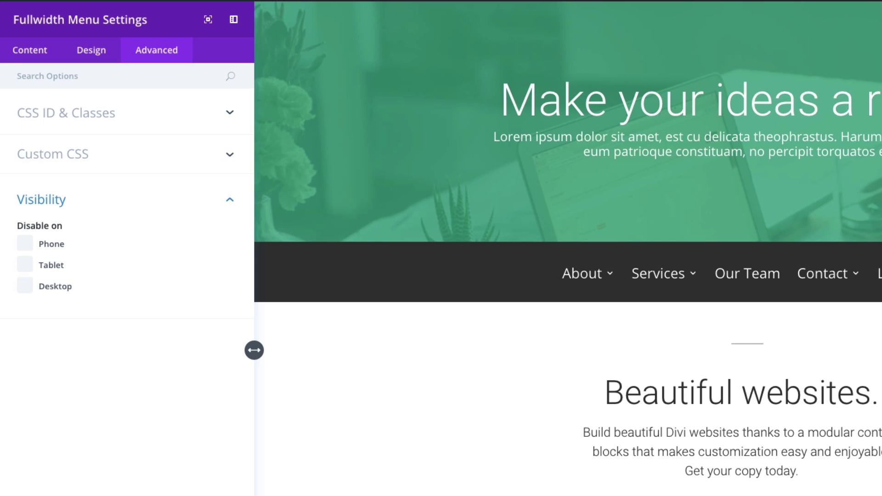